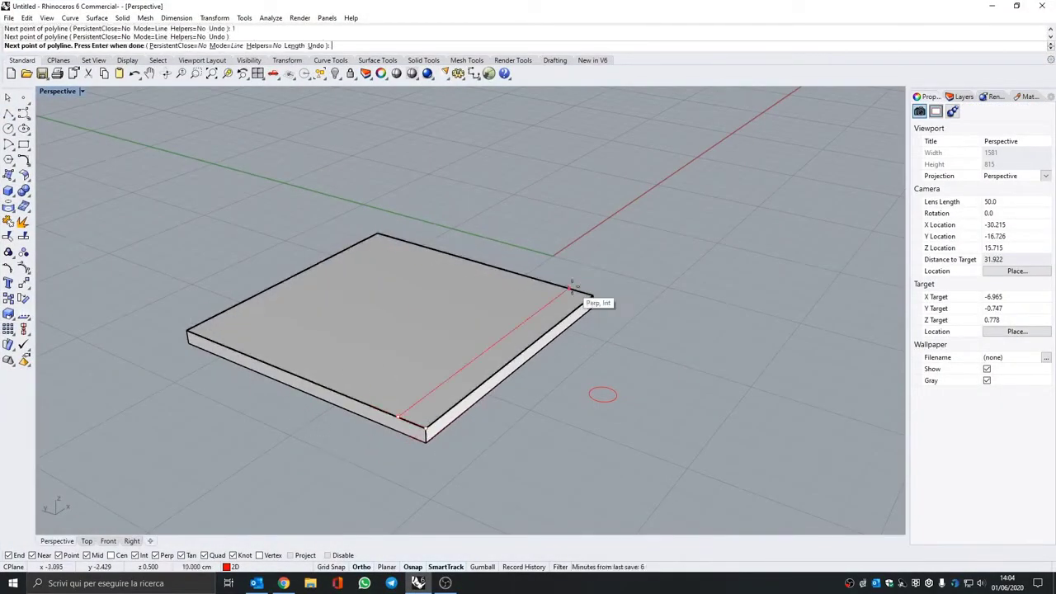
Finish the guide line across the slab's top, parallel to its front edge.
left_click(456, 377)
mouse_move(456, 377)
right_mouse_down()
mouse_move(290, 407)
mouse_move(429, 431)
right_mouse_up()
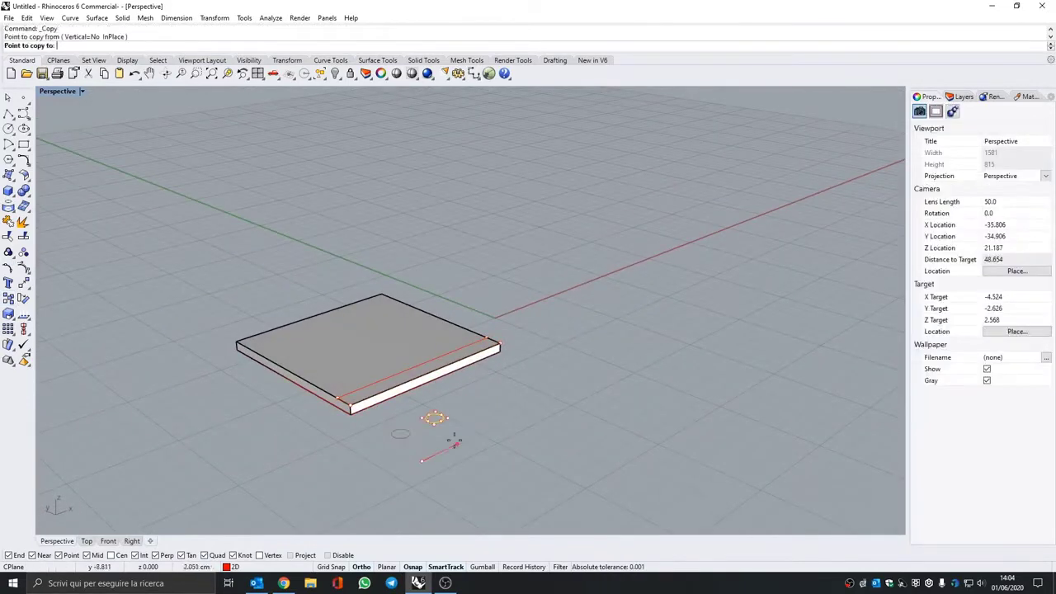
Stand the small circle upright and move it onto the guide line near the slab edge.
left_click(421, 433)
scroll(280, 404, "up", 3)
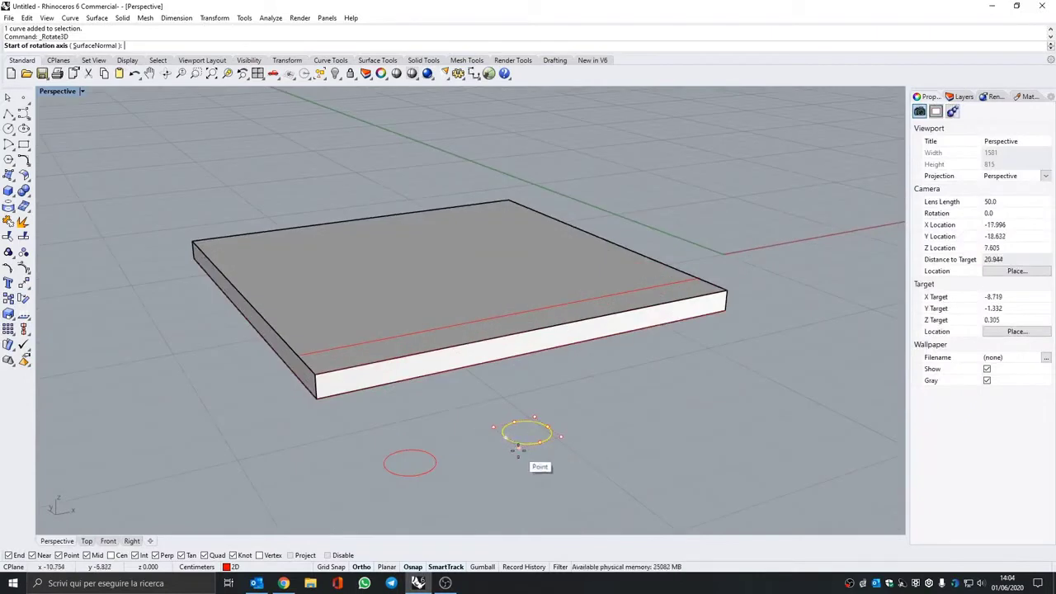
left_click(540, 442)
type("m")
key("Return")
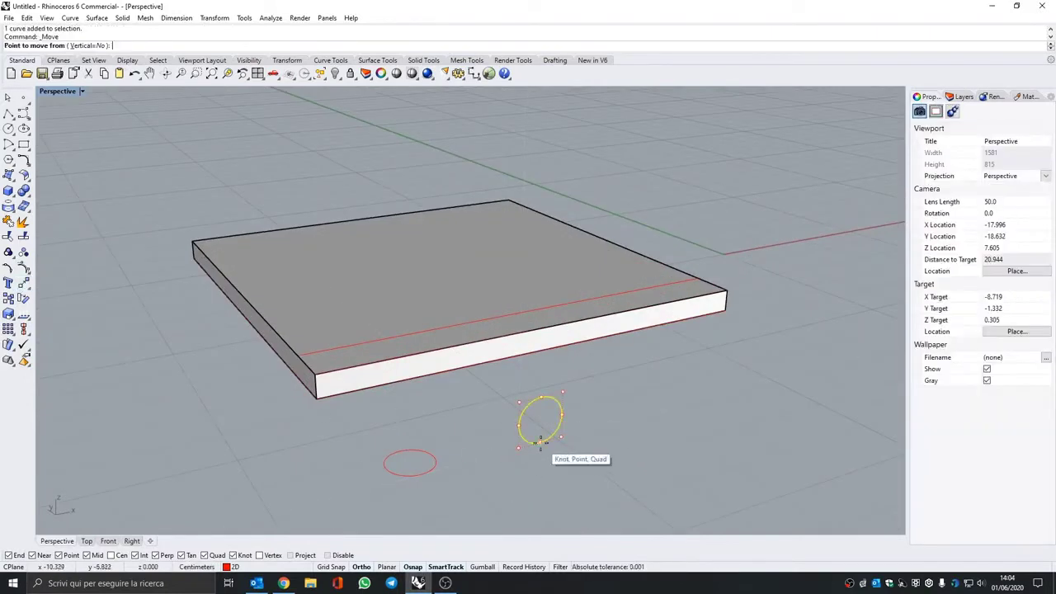
left_click(502, 431)
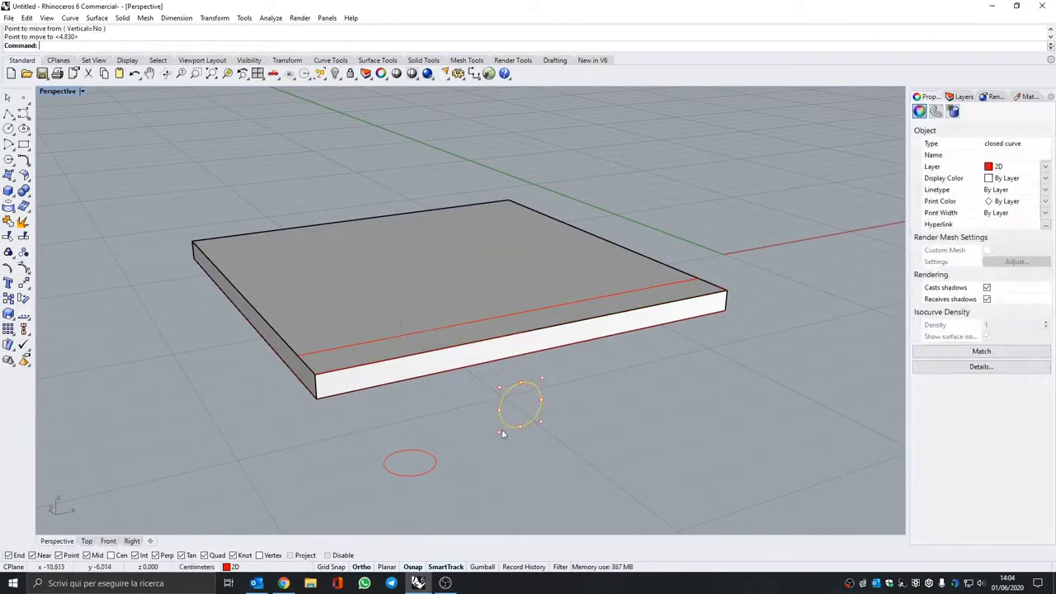
scroll(330, 371, "up", 3)
left_click(302, 423)
key("Return")
left_click(202, 492)
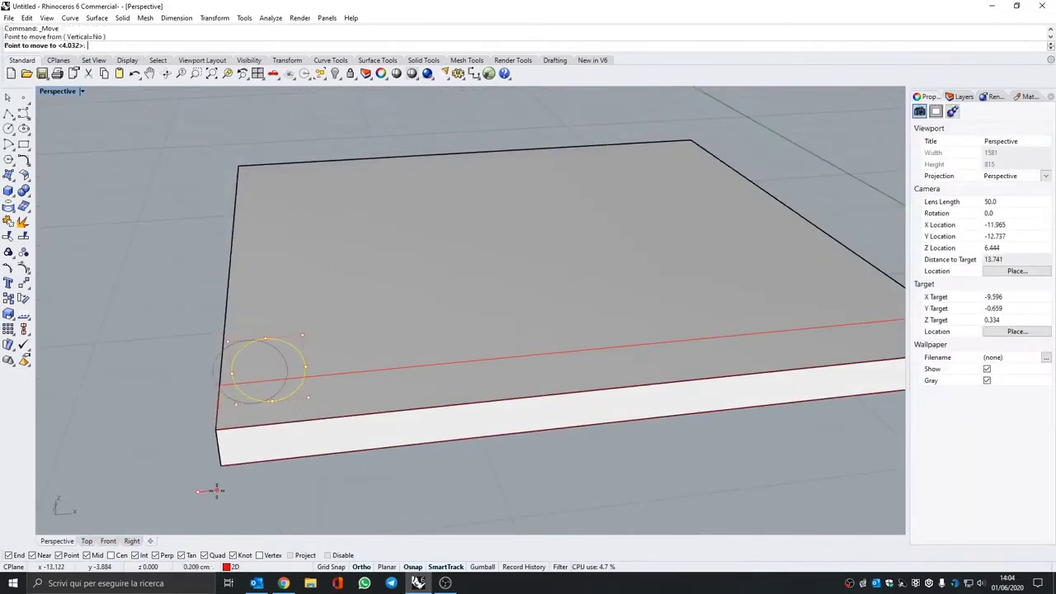
left_click(225, 492)
scroll(228, 492, "down", 3)
Copy the circle along the guide line into a row of seven reaching the slab's far end.
left_click(8, 300)
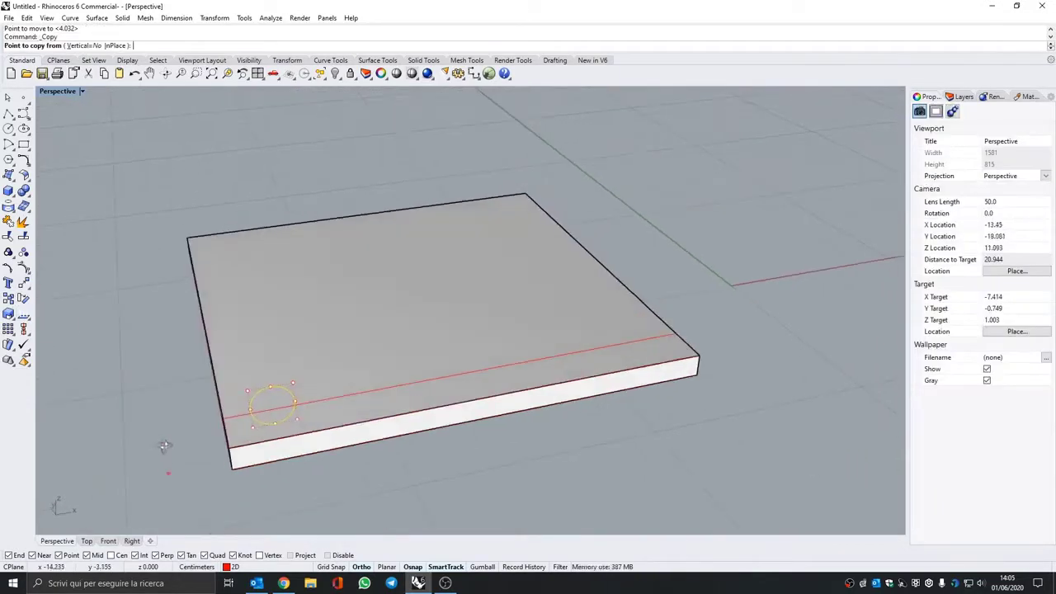
right_click_drag(297, 488, 280, 461)
scroll(273, 449, "up", 2)
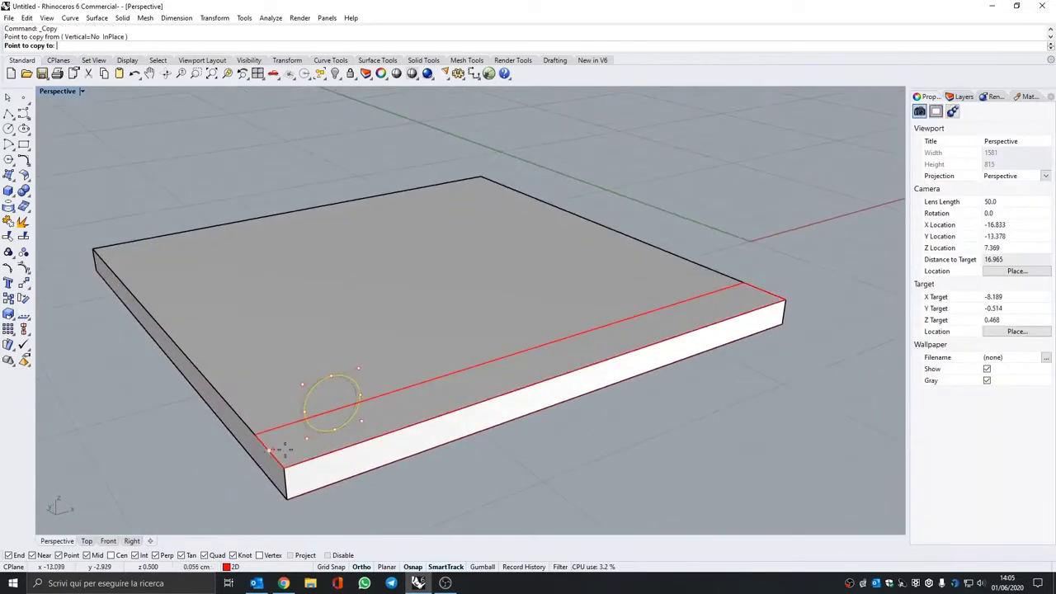
key("Return")
left_click(356, 400)
key("Return")
left_click(356, 399)
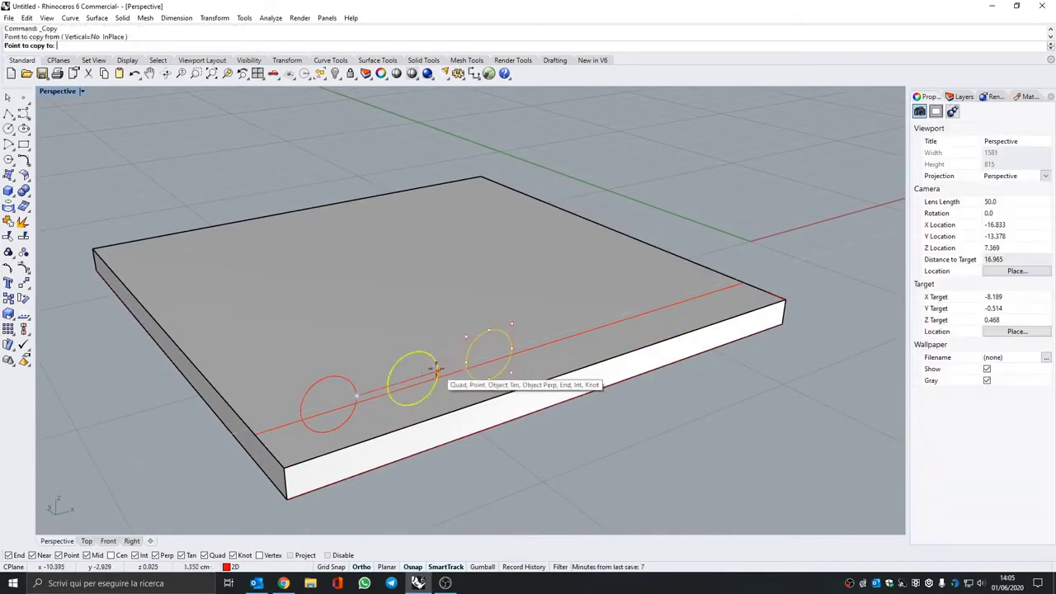
left_click(699, 295)
key("Return")
right_click_drag(700, 295, 570, 353)
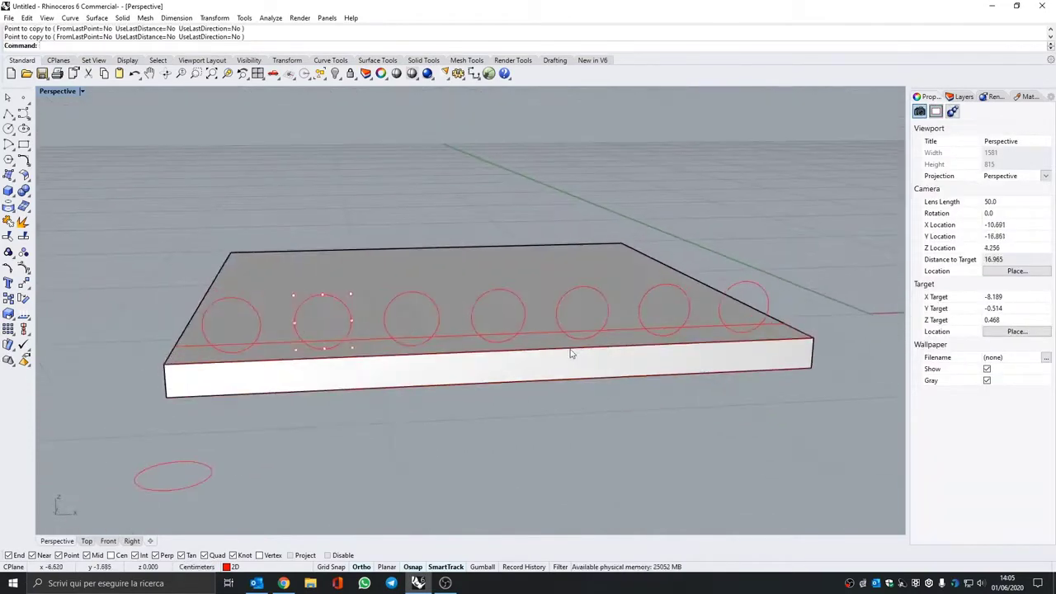
scroll(449, 407, "down", 3)
mouse_move(449, 406)
right_mouse_down()
mouse_move(394, 420)
mouse_move(425, 424)
right_mouse_up()
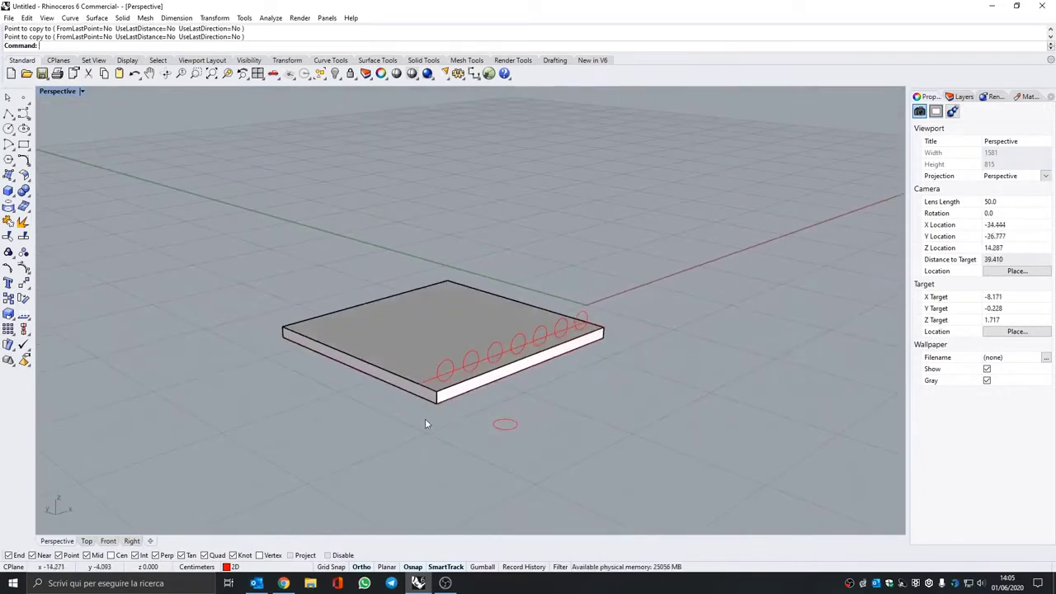
In Front view, move the seven circles up 0.5 above the slab's top.
left_click(108, 540)
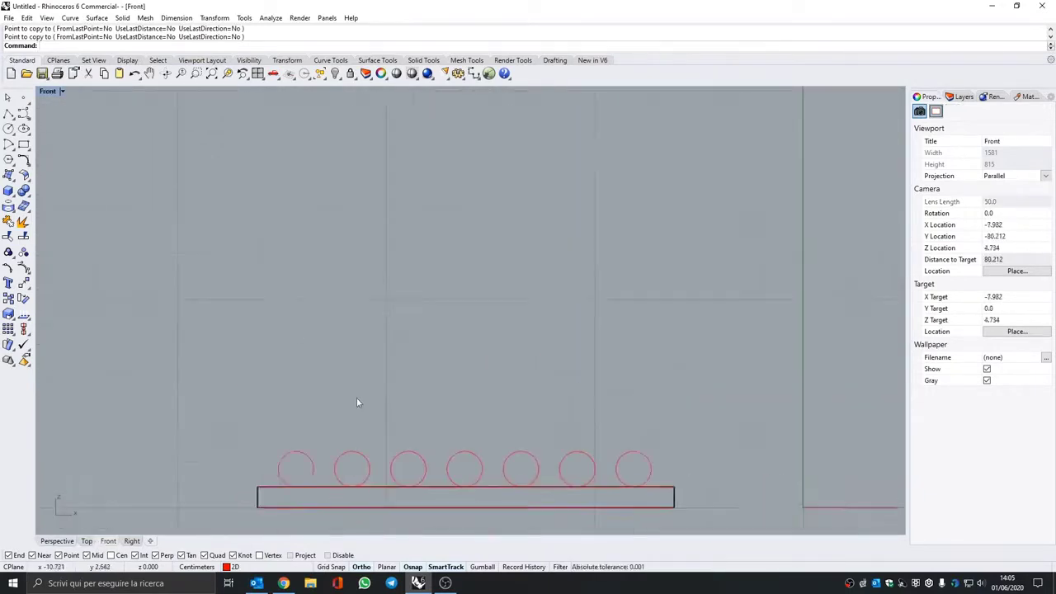
left_click_drag(677, 433, 250, 397)
left_click(23, 283)
type(".5")
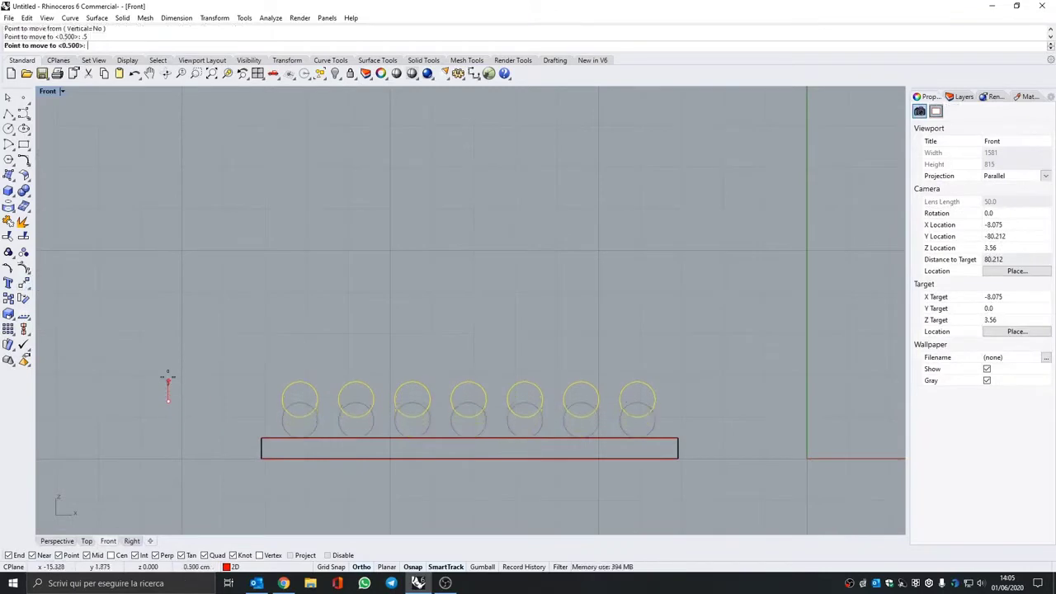
left_click(168, 381)
left_click(8, 299)
left_click(182, 449)
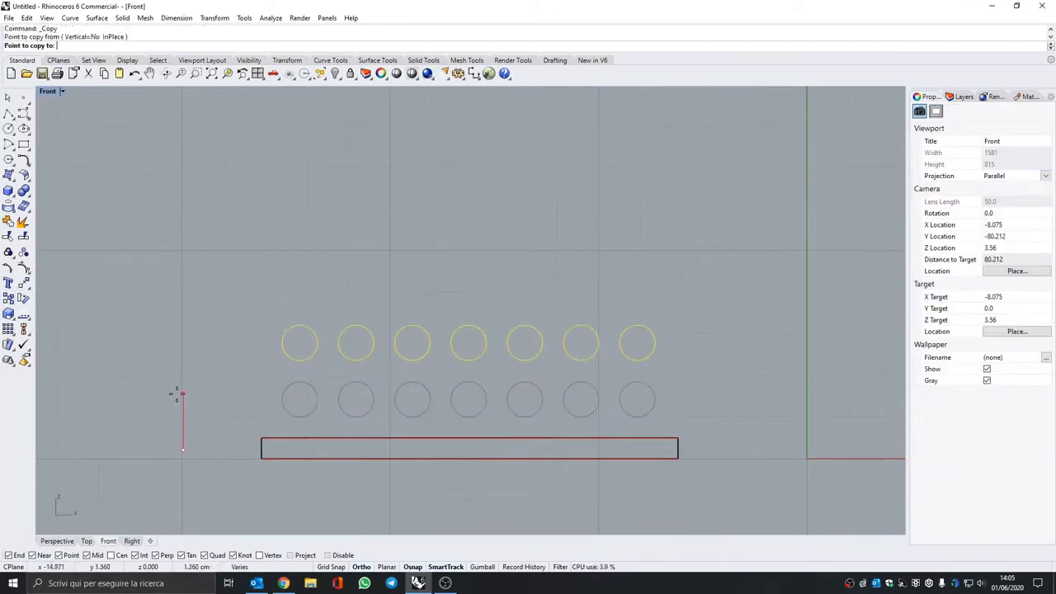
key("Escape")
Mirror the slab and circles as a trial, then delete the extra mirrored copy.
left_click_drag(262, 449, 219, 454)
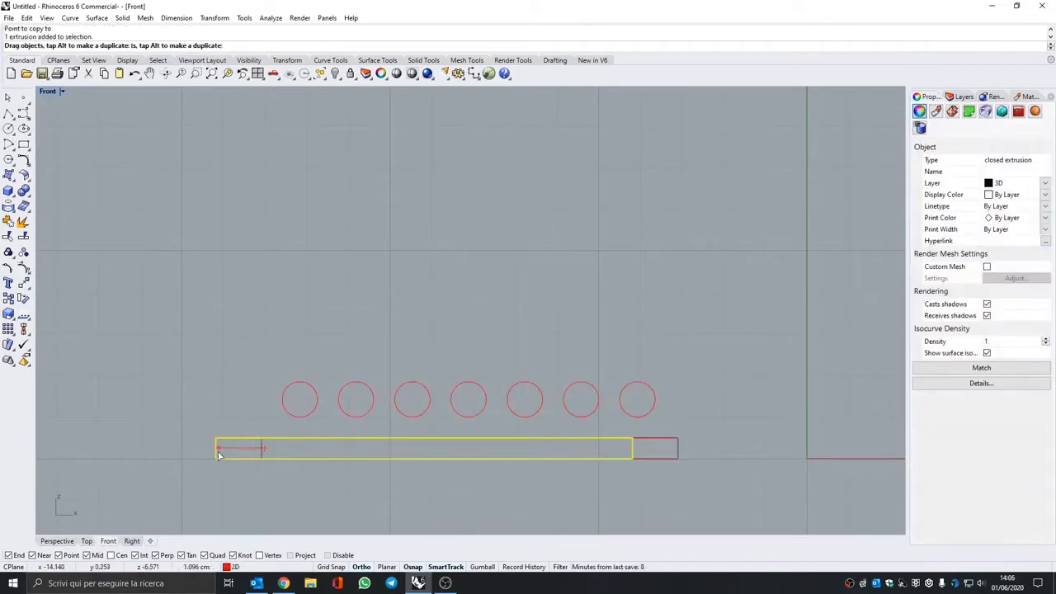
left_click(149, 74)
left_click(277, 400)
left_click(193, 384)
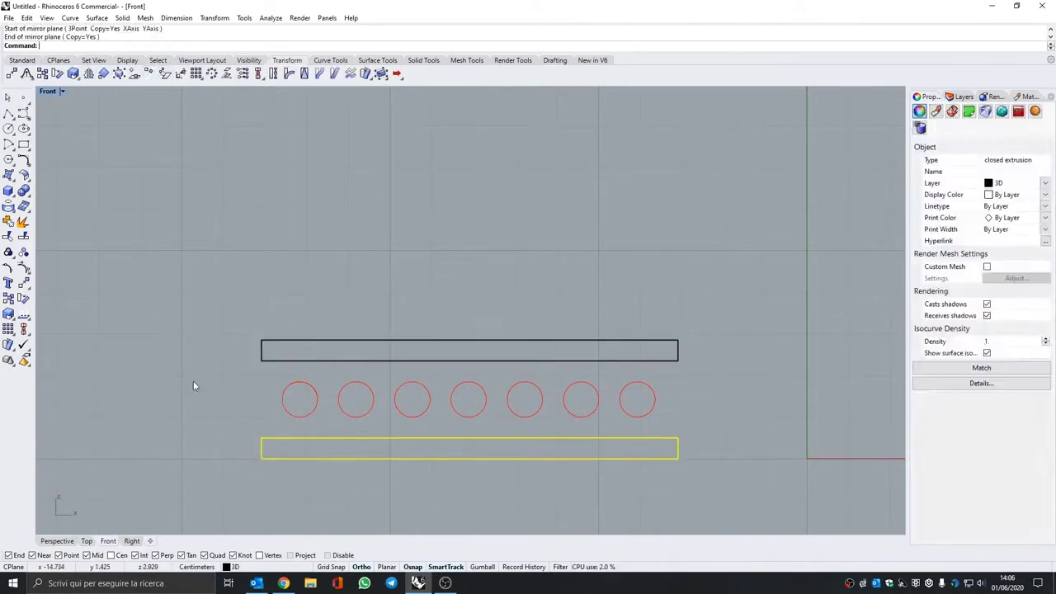
left_click_drag(663, 394, 272, 412)
left_click(25, 299)
left_click(263, 350)
left_click(286, 349)
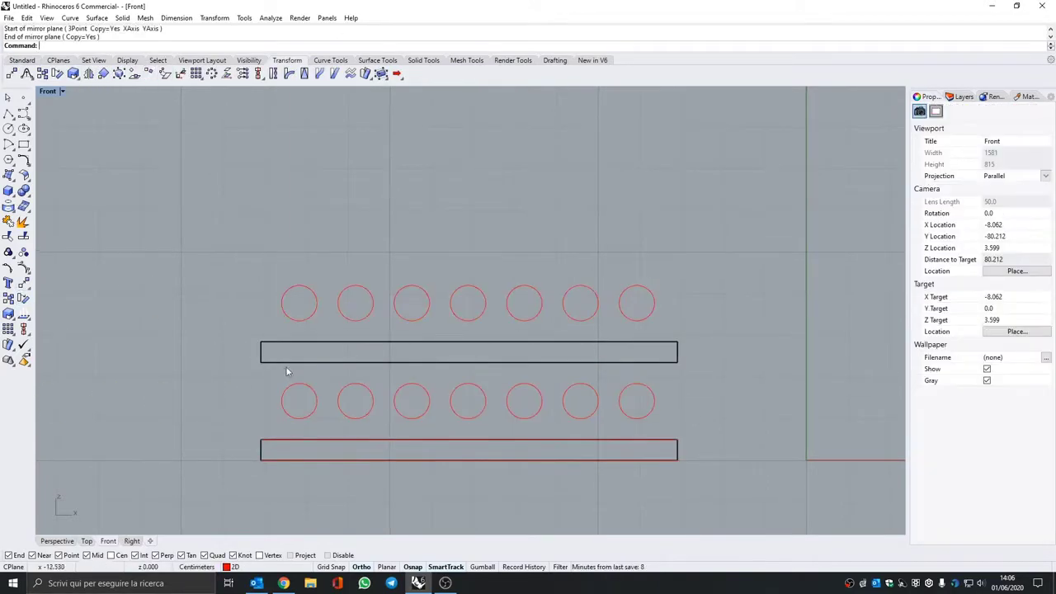
left_click(278, 361)
key("Delete")
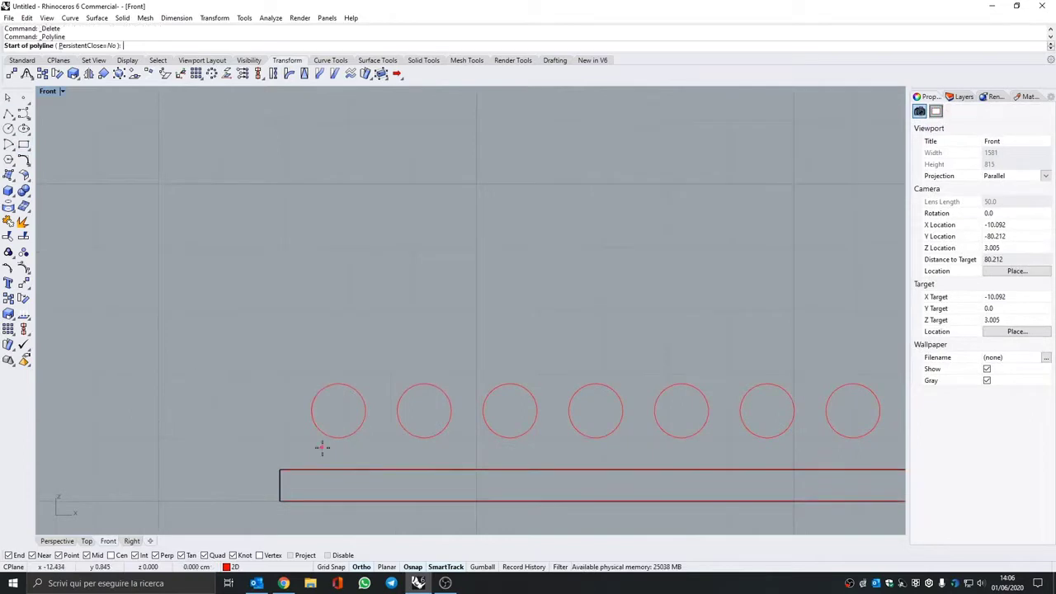
Draw a connecting polyline from the guide line to the first circle.
key("Return")
key("Return")
scroll(338, 395, "down", 3)
key("ctrl+F4")
scroll(426, 371, "up", 5)
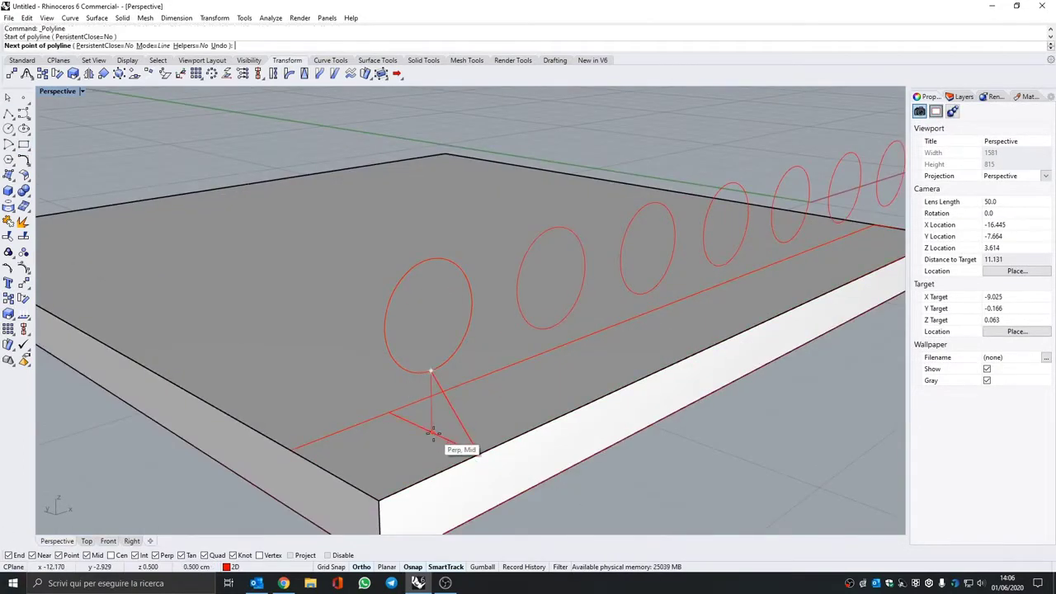
left_click(432, 432)
key("Return")
In Front view, copy the circle row with its line to form a second row above.
key("ctrl+F2")
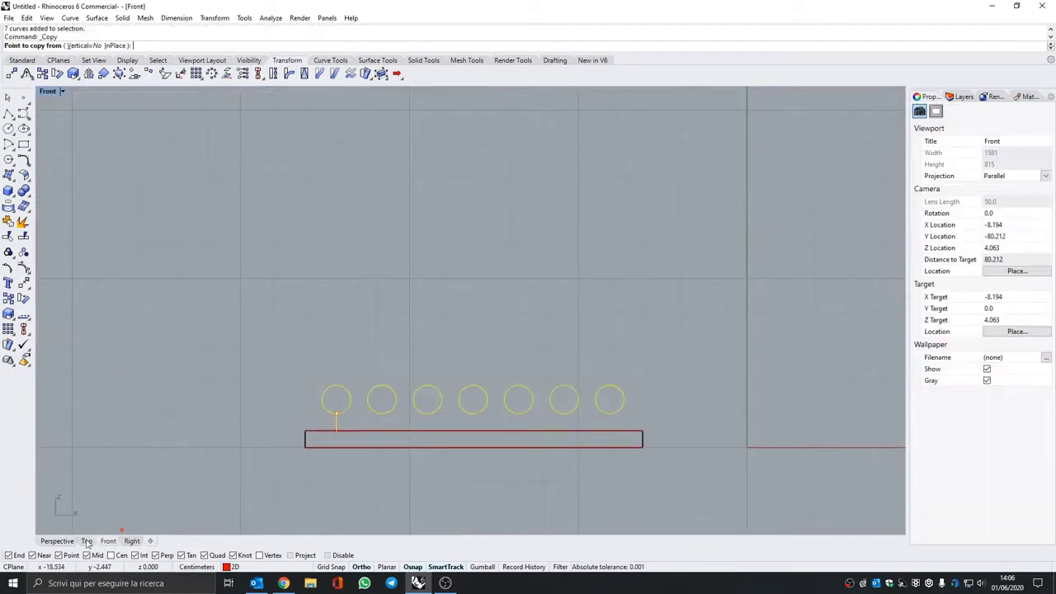
key("ctrl+F4")
left_click(428, 261)
key("Return")
left_click(108, 541)
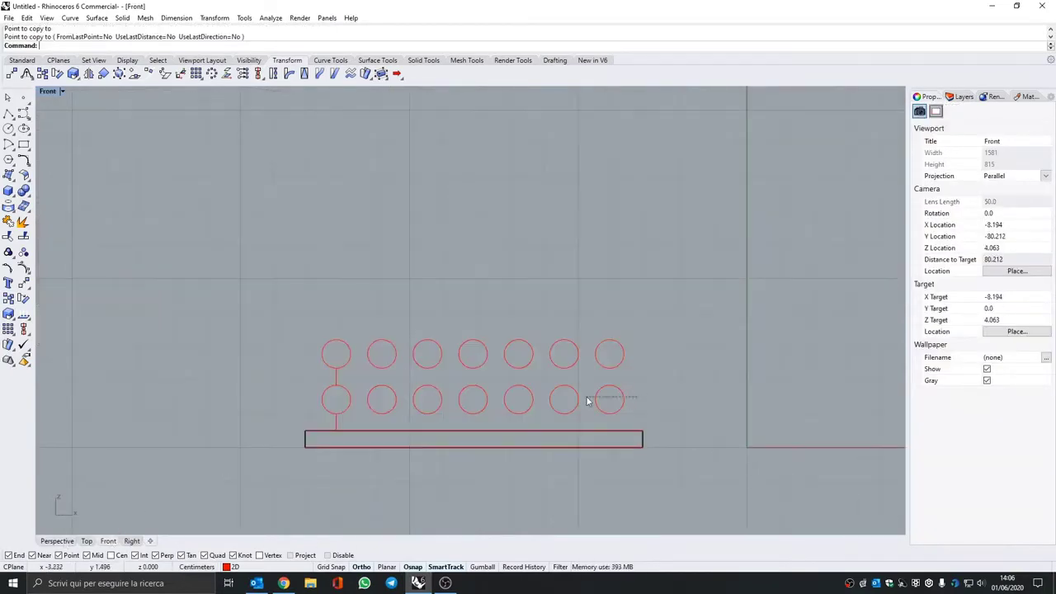
Copy the top row upward repeatedly to stack further seven-circle rows into a tall grid.
left_click_drag(637, 339, 242, 357)
key("Return")
left_click(610, 295)
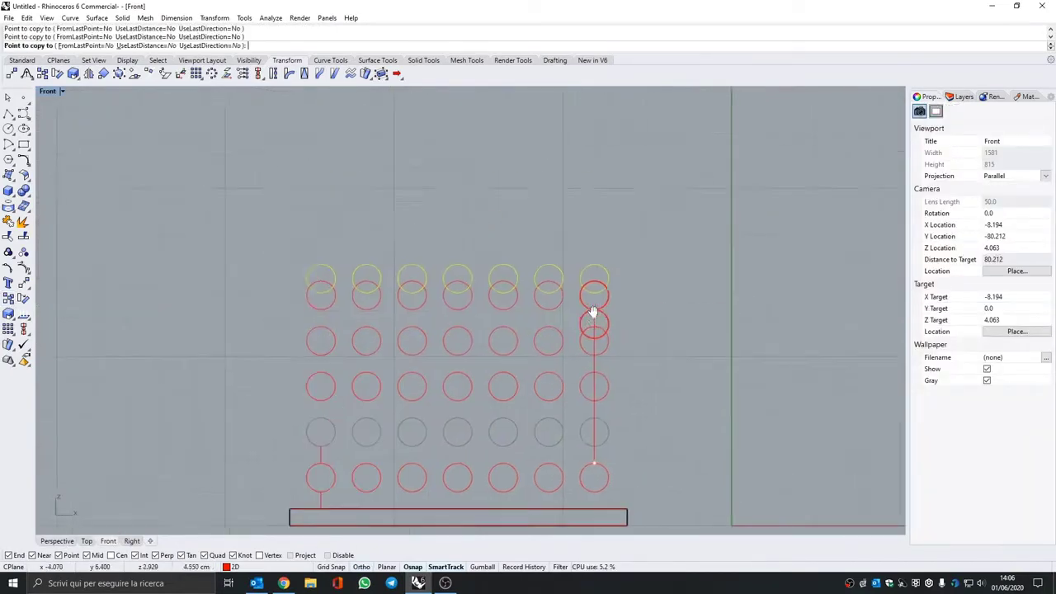
left_click(594, 319)
left_click(594, 286)
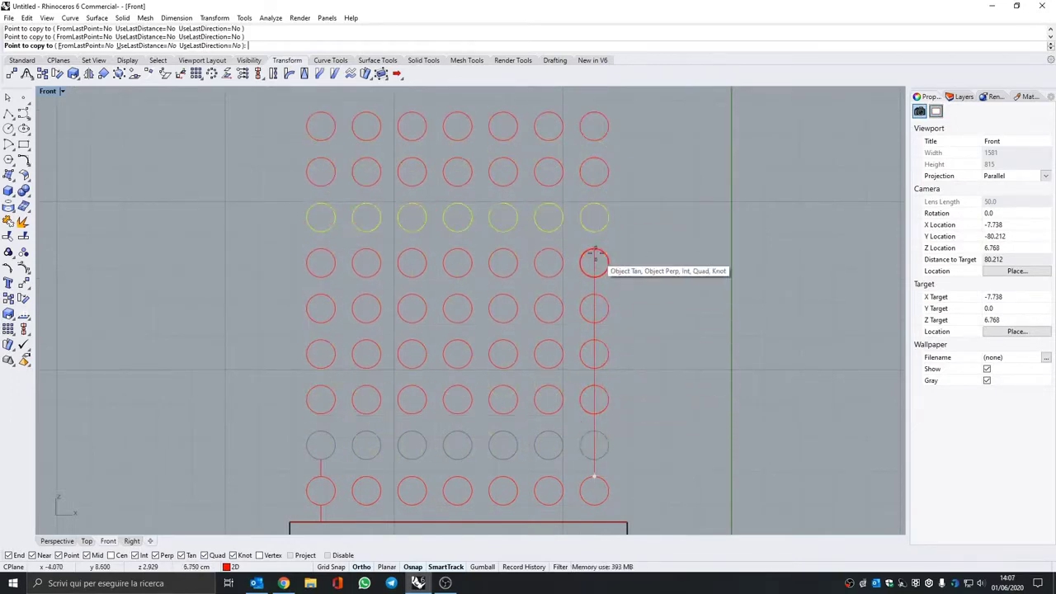
right_click_drag(594, 261, 549, 314)
key("Return")
scroll(559, 224, "down", 3)
left_click(57, 540)
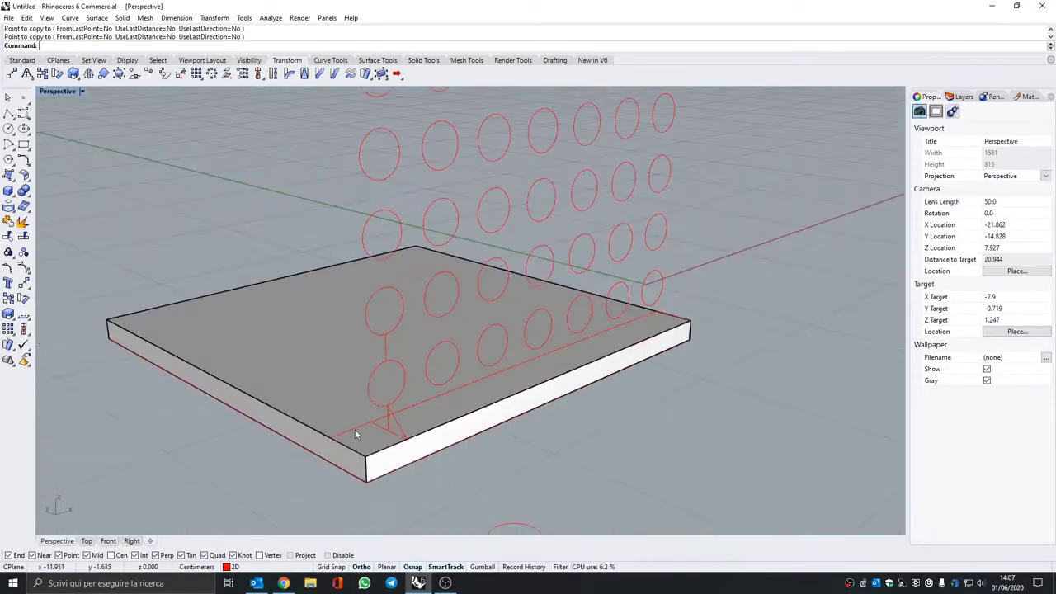
left_click(355, 429)
Extrude the closed outline into a tall solid wall along the slab's front edge.
right_click_drag(137, 384, 24, 283)
left_click(24, 226)
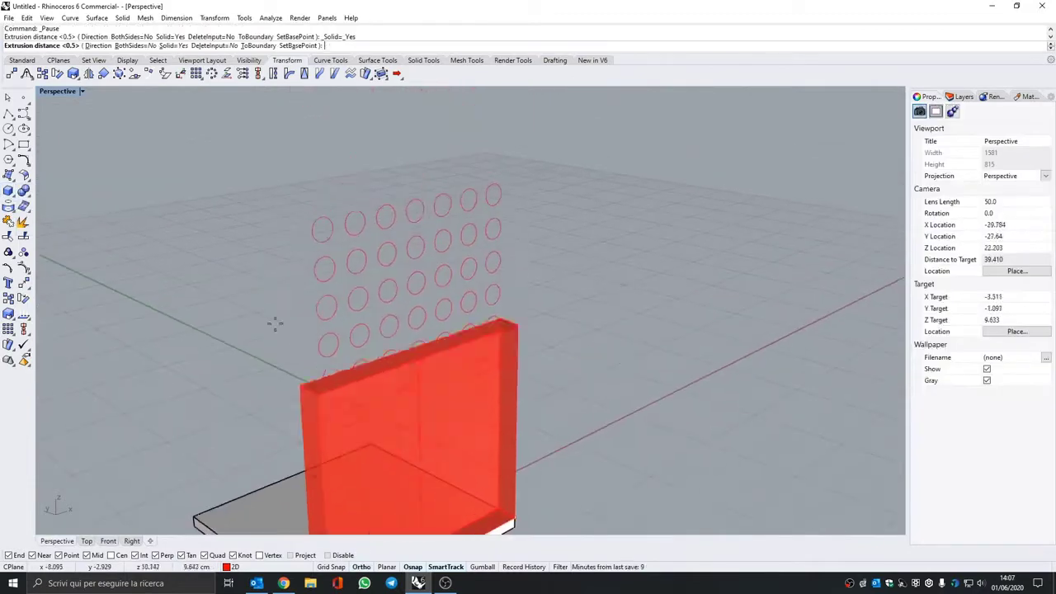
left_click(270, 210)
scroll(270, 210, "up", 3)
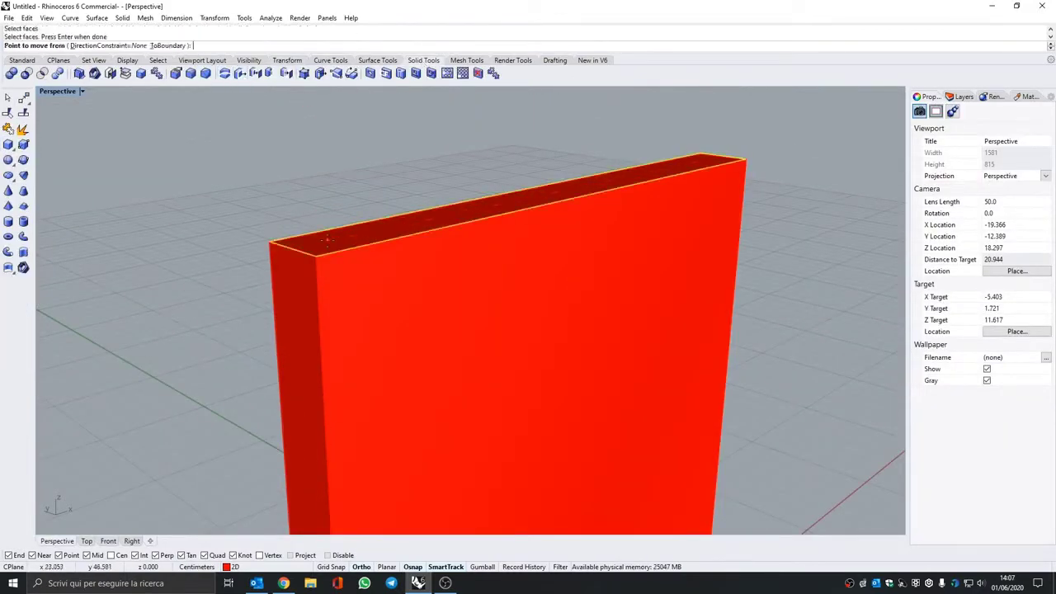
left_click(108, 540)
left_click(240, 327)
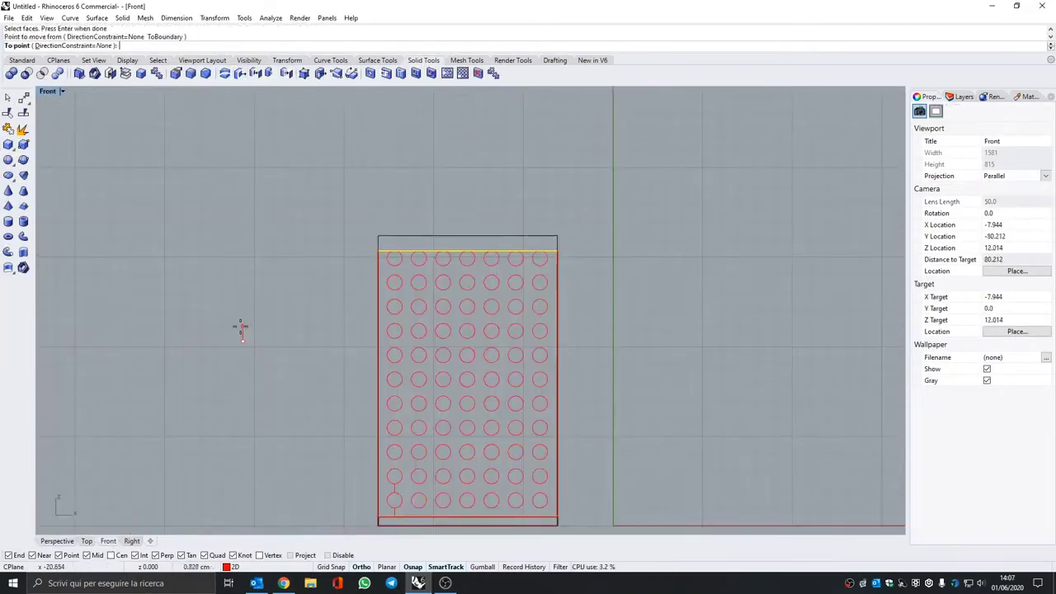
left_click(57, 541)
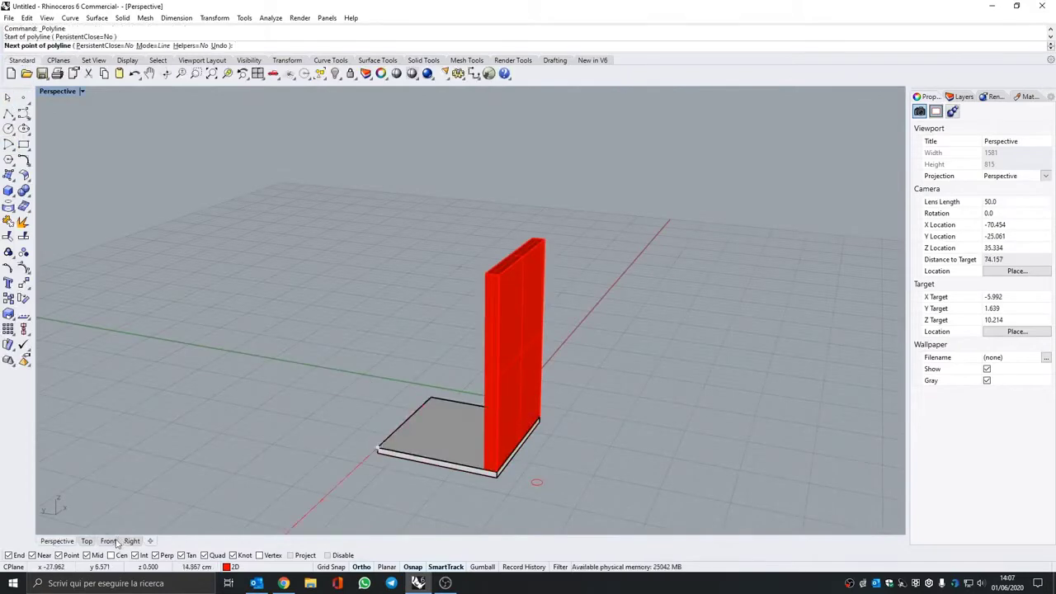
left_click(108, 540)
left_click(57, 541)
scroll(483, 285, "up", 3)
Move the wall's top face sideways with MoveFace so the wall leans at a slant.
left_click(423, 60)
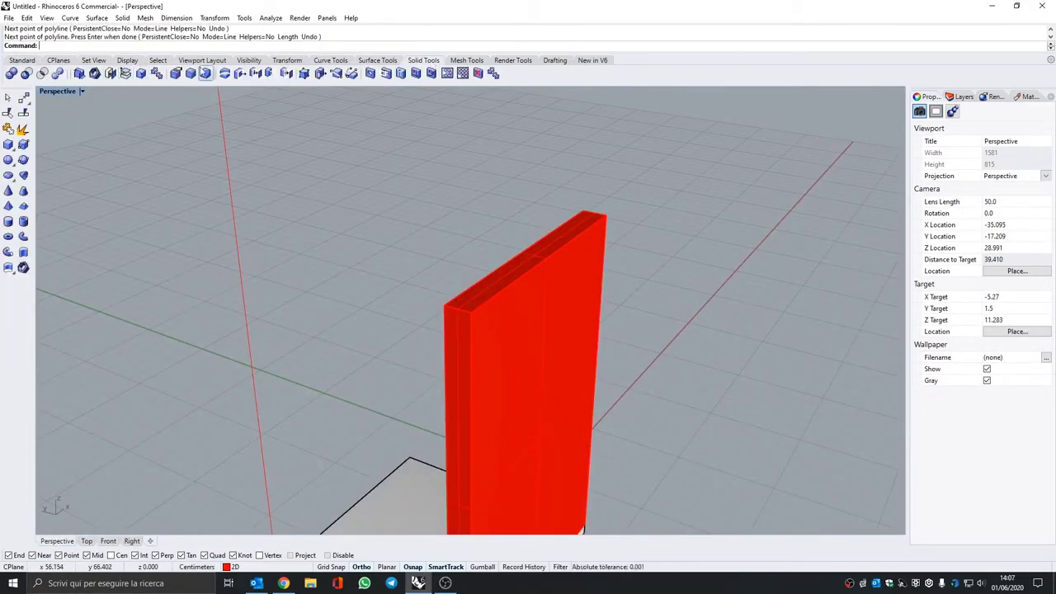
left_click(469, 303)
key("Return")
left_click(469, 303)
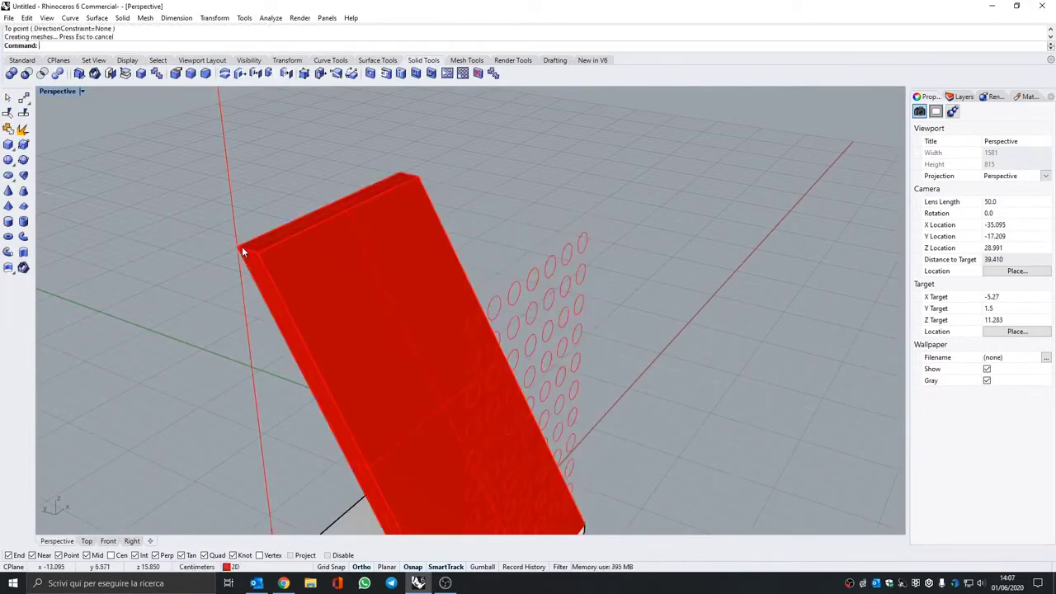
left_click(242, 246)
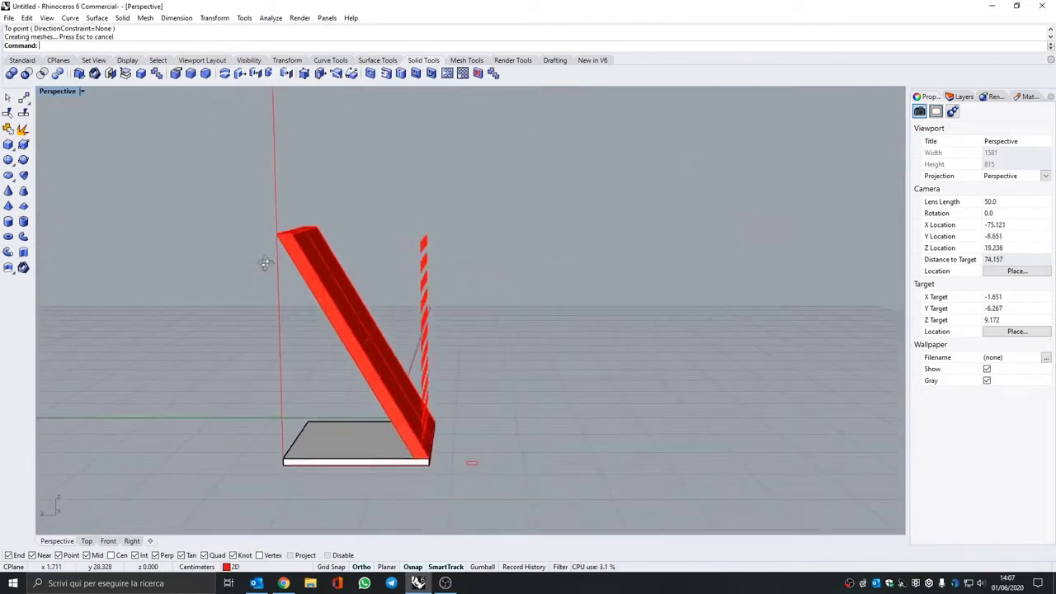
mouse_move(260, 274)
right_mouse_down()
mouse_move(273, 245)
mouse_move(205, 270)
mouse_move(518, 446)
right_mouse_up()
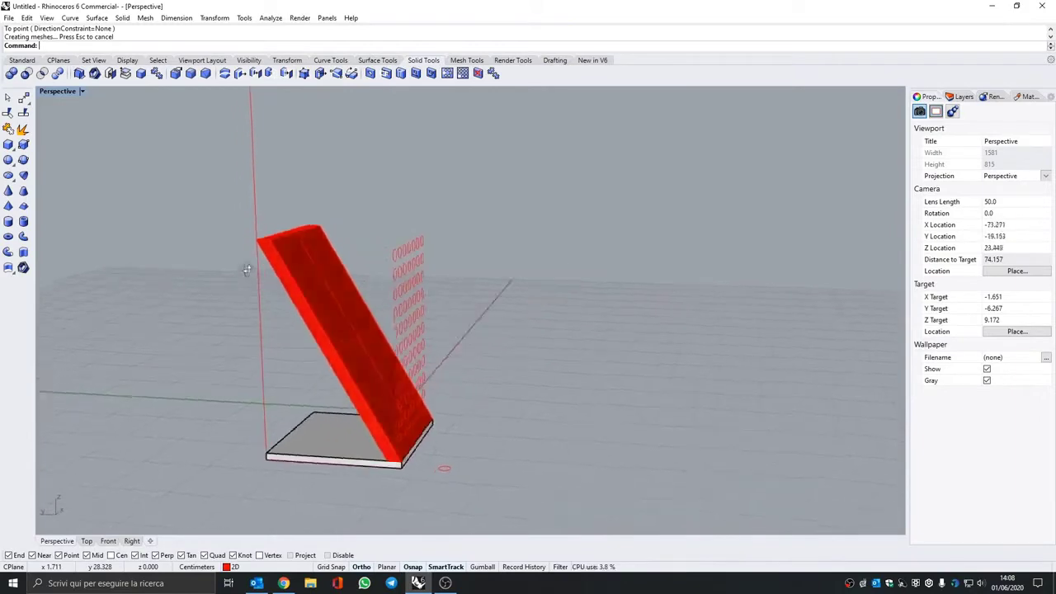
Rotate the circle grid in 3D to match the leaning panel's angle.
scroll(518, 446, "up", 3)
left_click(449, 419, "ctrl")
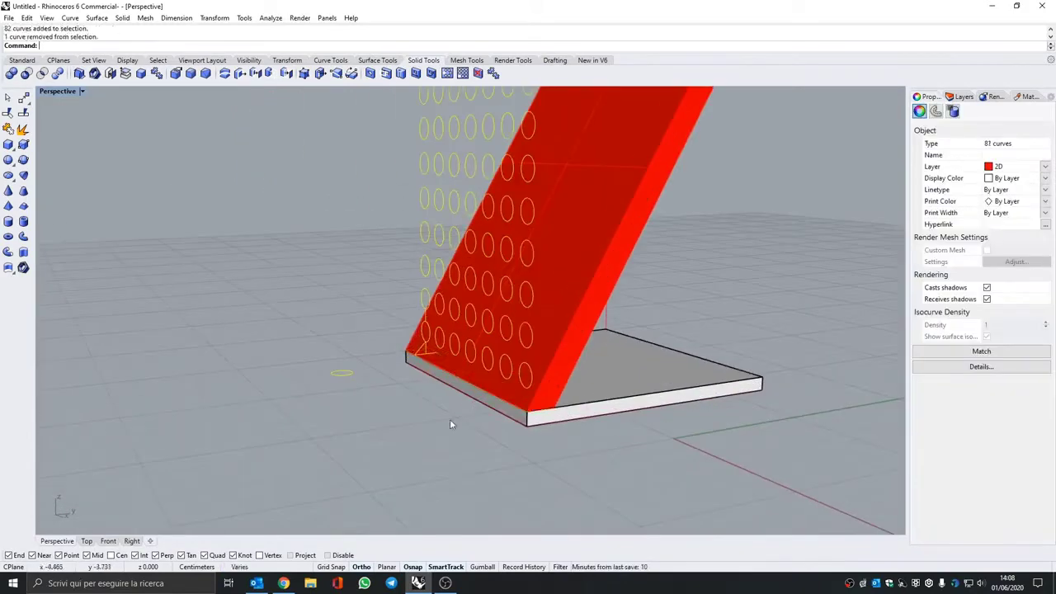
left_click(419, 364, "ctrl")
scroll(420, 364, "up", 2)
scroll(429, 316, "down", 3)
left_click(22, 59)
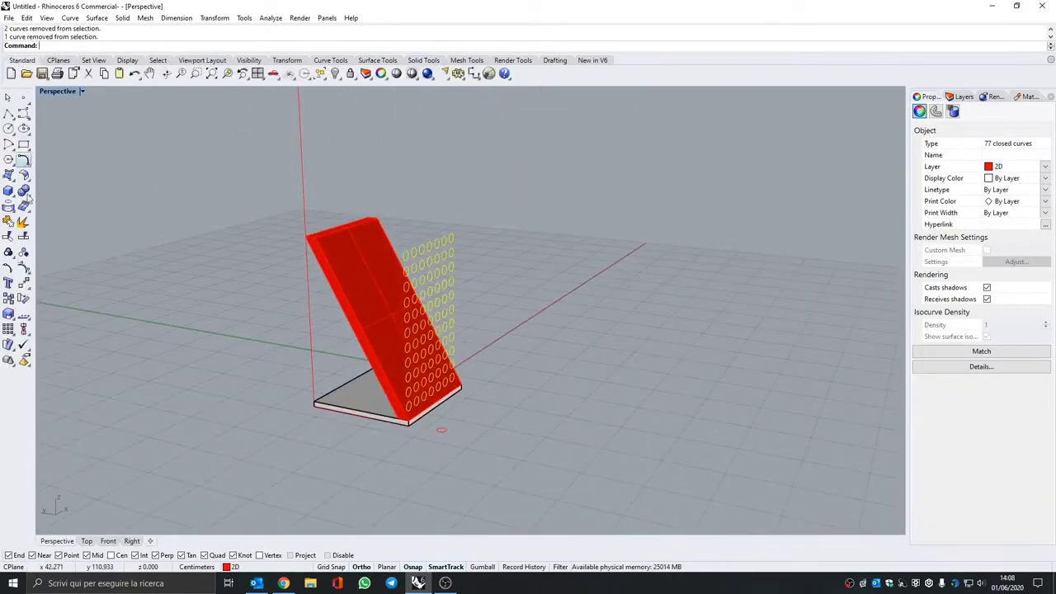
right_click(23, 299)
right_click_drag(563, 394, 494, 405)
left_click(487, 410)
right_click_drag(654, 314, 651, 254)
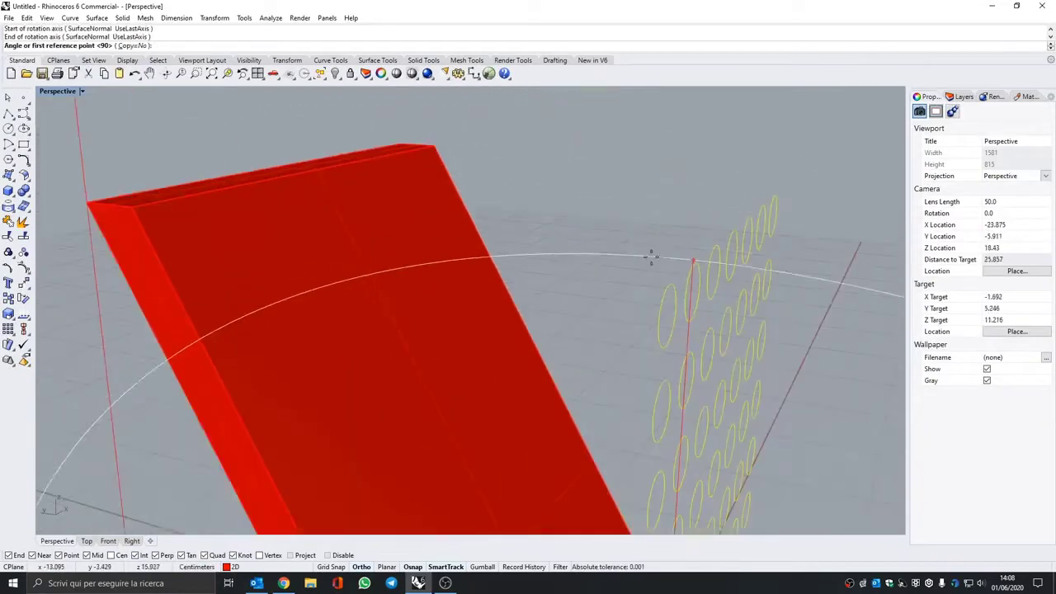
left_click(582, 248)
left_click(405, 216)
scroll(405, 217, "down", 3)
mouse_move(405, 216)
right_mouse_down()
mouse_move(403, 439)
mouse_move(531, 412)
mouse_move(95, 300)
right_mouse_up()
Move the circle grid aside and put the panel on the 3D layer.
left_click(8, 299)
left_click(277, 471)
left_click(452, 467)
scroll(556, 299, "up", 2)
left_click(289, 314)
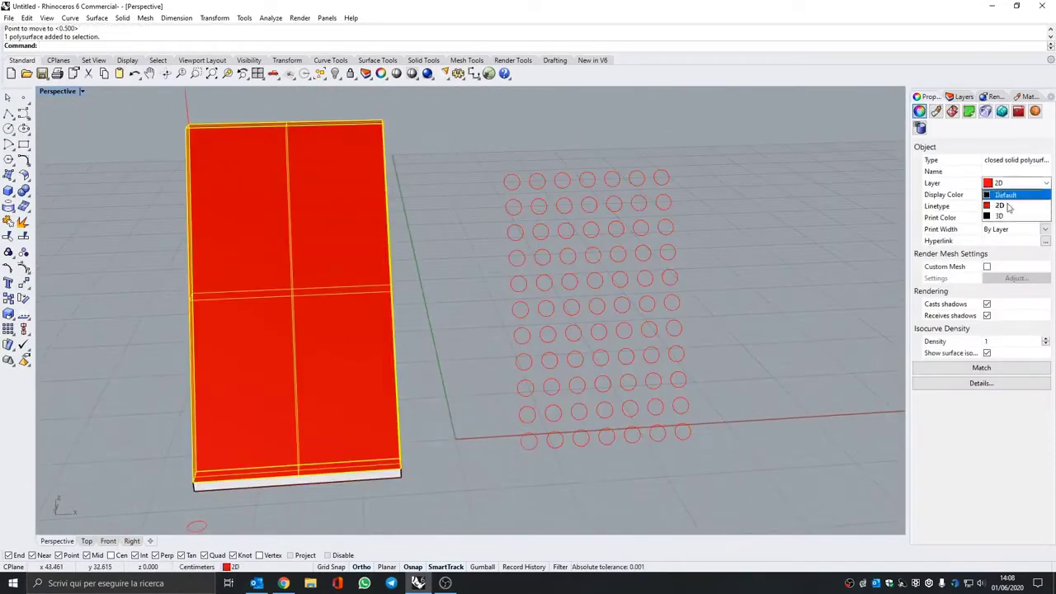
key("Escape")
right_click_drag(314, 330, 485, 360)
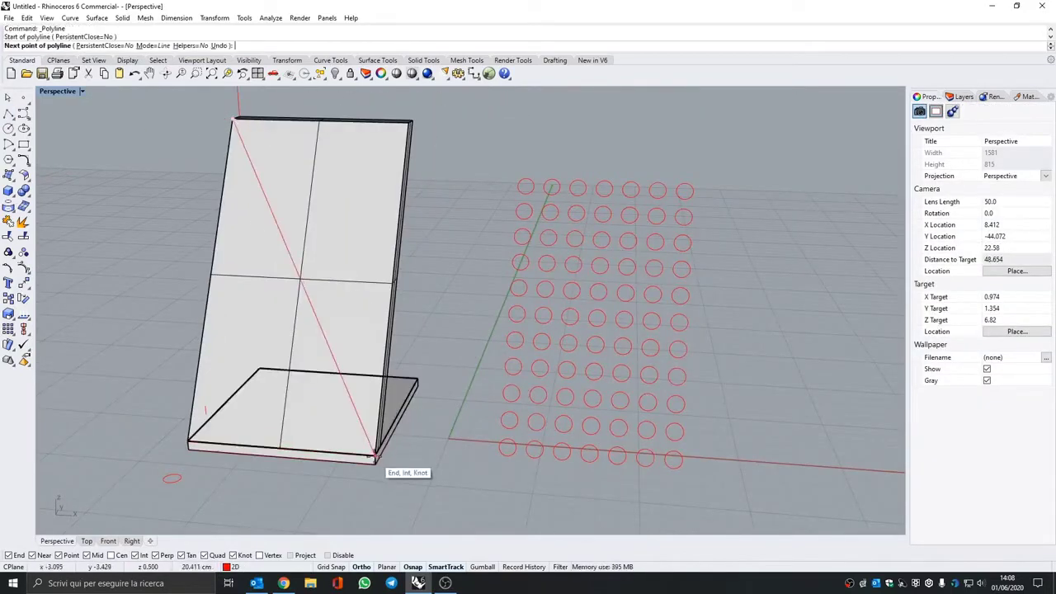
scroll(678, 495, "up", 2)
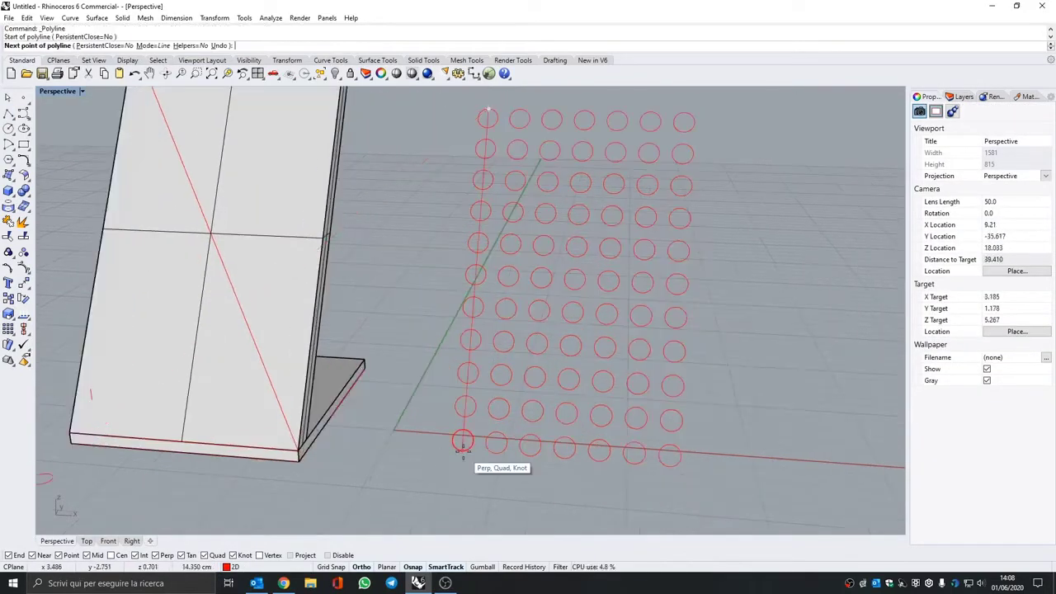
scroll(532, 449, "down", 2)
Draw a grid diagonal and move the circles from its midpoint to the panel's centre.
key("Return")
left_click(628, 297)
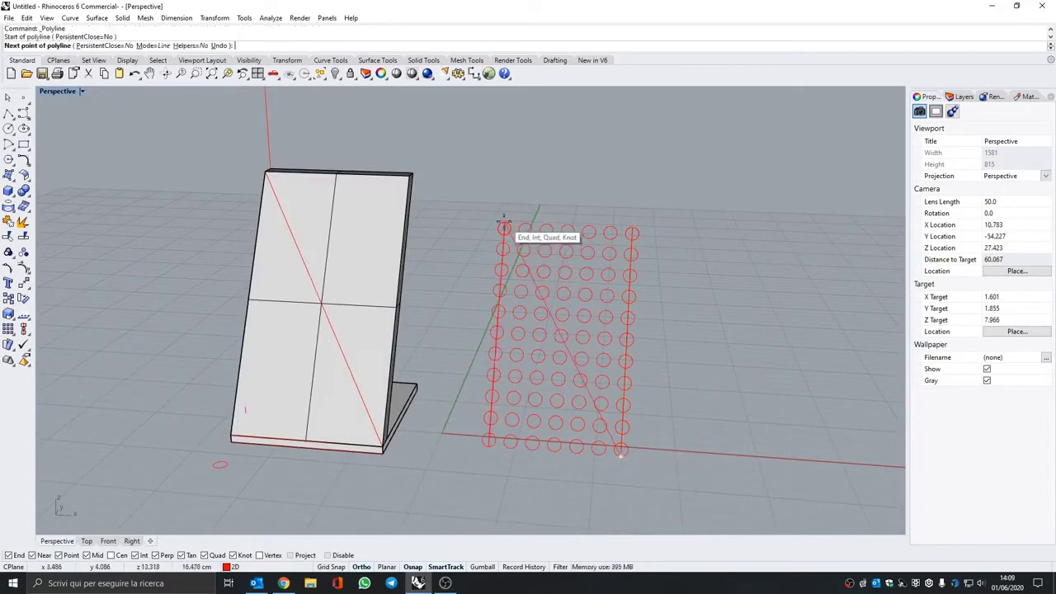
key("Return")
left_click(488, 440)
type("m")
key("Return")
left_click(561, 335)
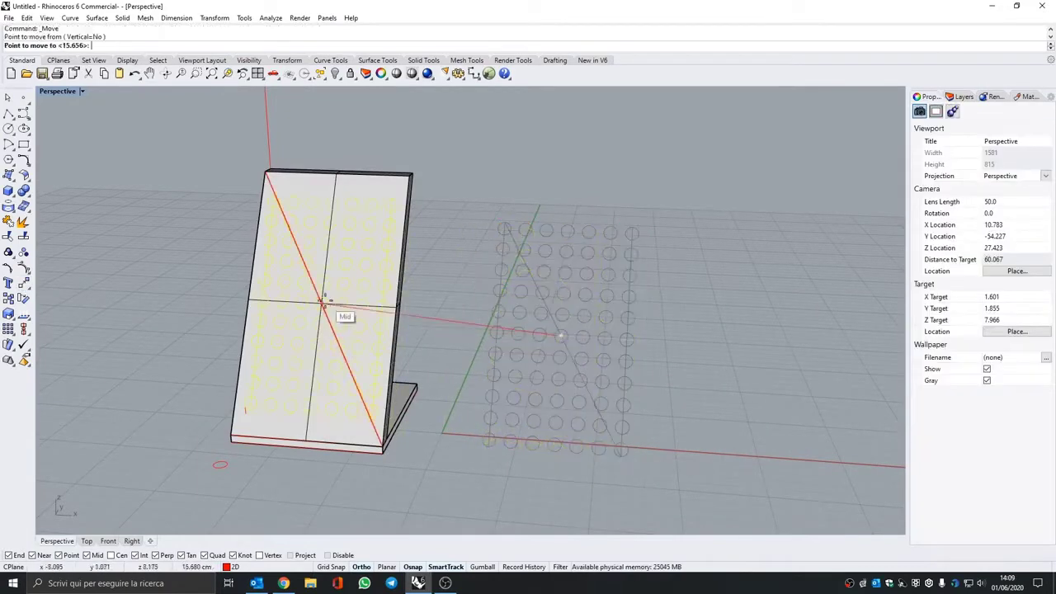
left_click(346, 306)
right_click_drag(278, 368, 242, 399)
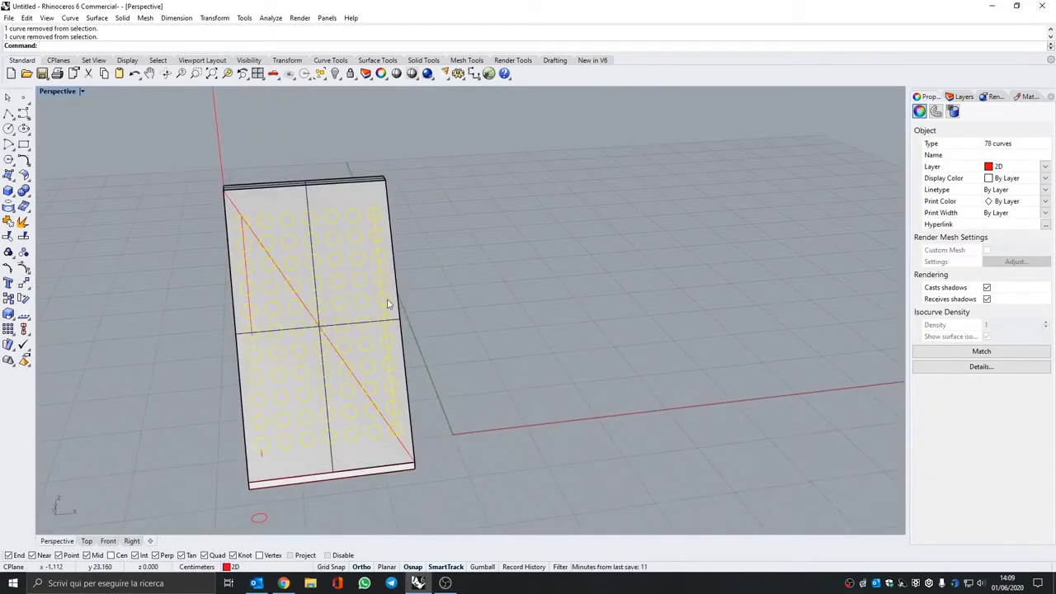
mouse_move(387, 304)
right_mouse_down()
mouse_move(316, 347)
mouse_move(25, 252)
right_mouse_up()
Extrude the circles both sides into solid cylinders piercing the panel.
left_click(125, 45)
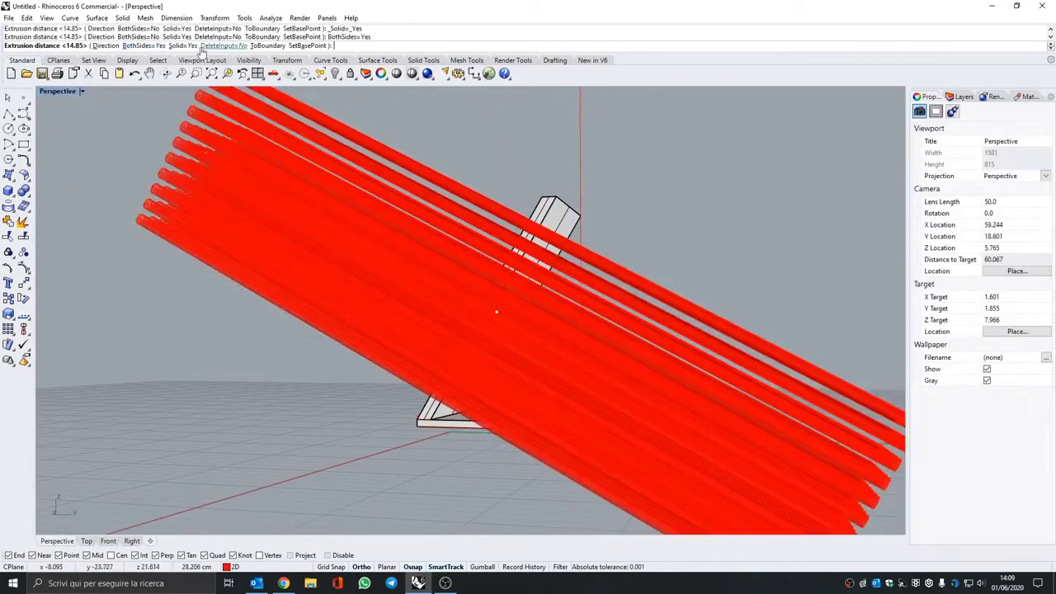
mouse_move(495, 241)
right_mouse_down()
mouse_move(398, 405)
mouse_move(346, 429)
right_mouse_up()
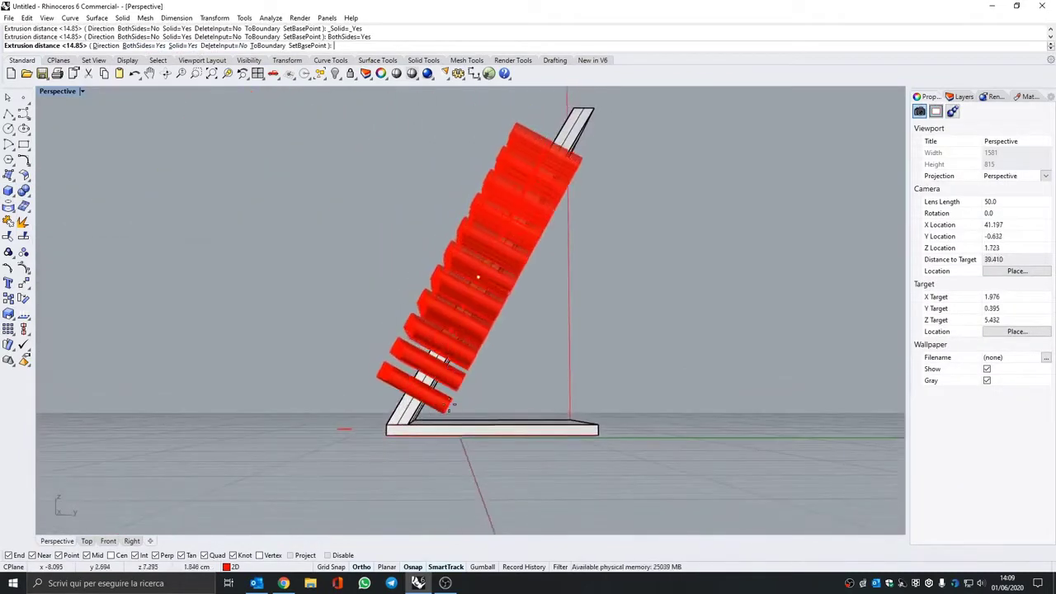
key("Return")
right_click_drag(94, 495, 207, 489)
left_click(132, 540)
Boolean-subtract all the cylinders from the slanted panel, leaving a seven-column grid of round holes.
left_click(23, 190)
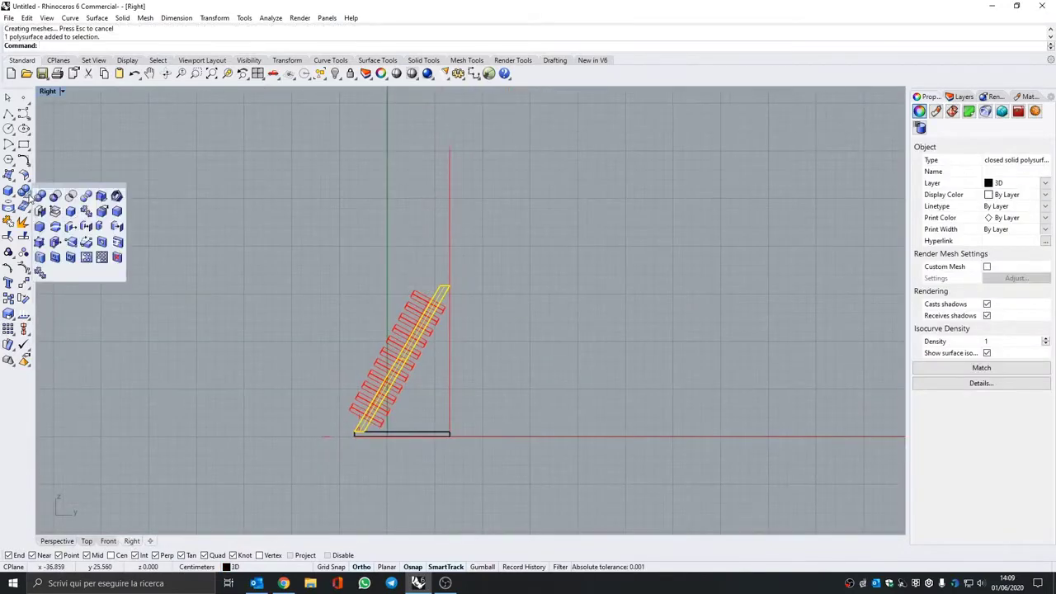
left_click(70, 211)
left_click_drag(508, 218, 390, 298)
right_click_drag(339, 391, 366, 313)
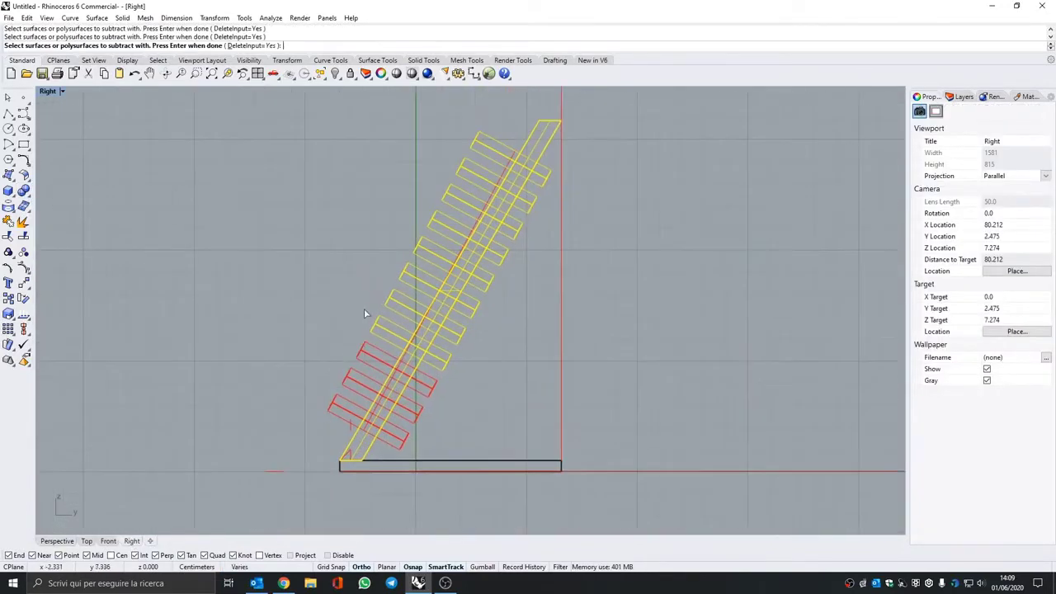
key("ctrl+F4")
key("Return")
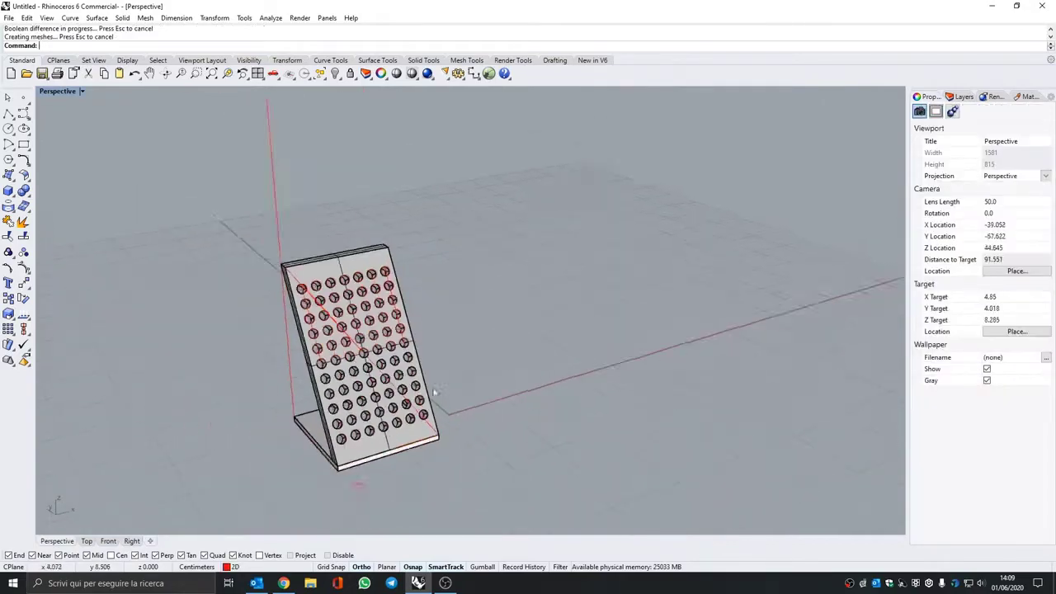
mouse_move(244, 384)
right_mouse_down()
mouse_move(468, 278)
mouse_move(697, 428)
mouse_move(608, 412)
mouse_move(619, 412)
mouse_move(567, 417)
mouse_move(647, 439)
mouse_move(495, 437)
right_mouse_up()
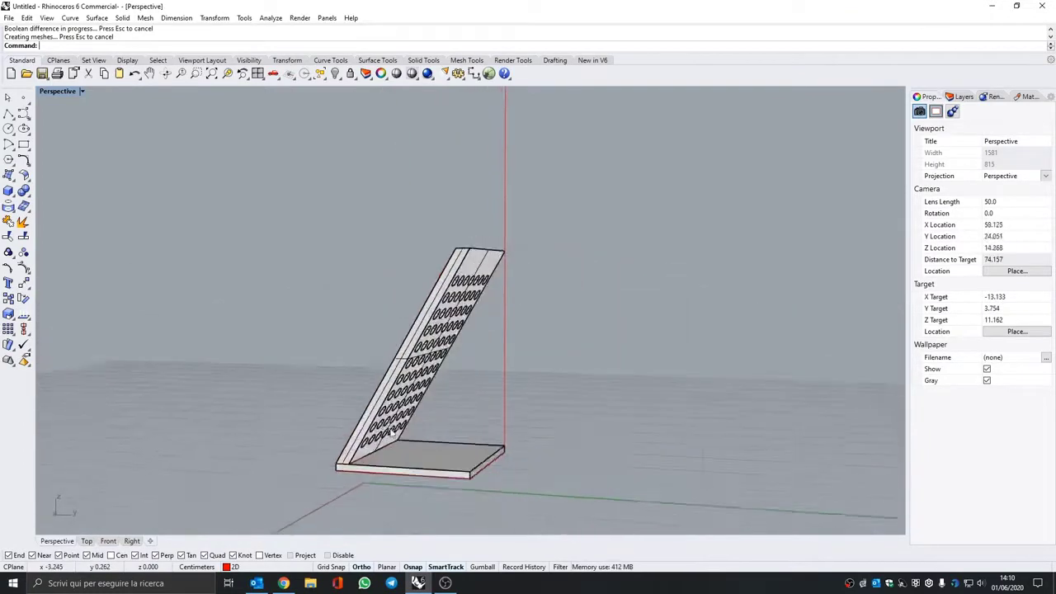
scroll(391, 432, "up", 5)
Draw a closed polyline strip profile at the panel's foot on the base edge.
scroll(392, 432, "up", 4)
left_click(108, 541)
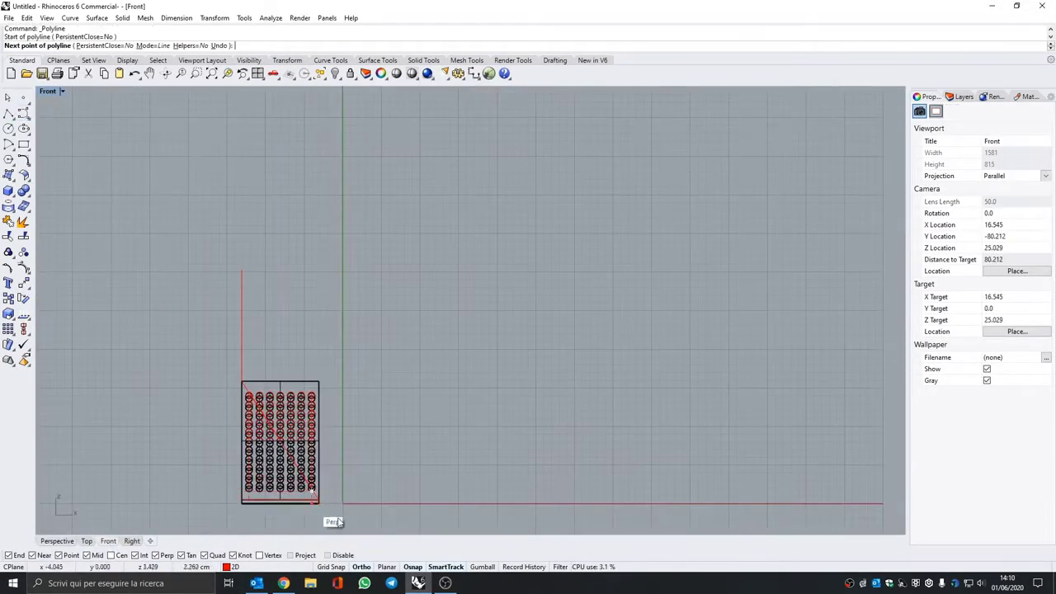
scroll(334, 520, "up", 5)
key("ctrl+Tab")
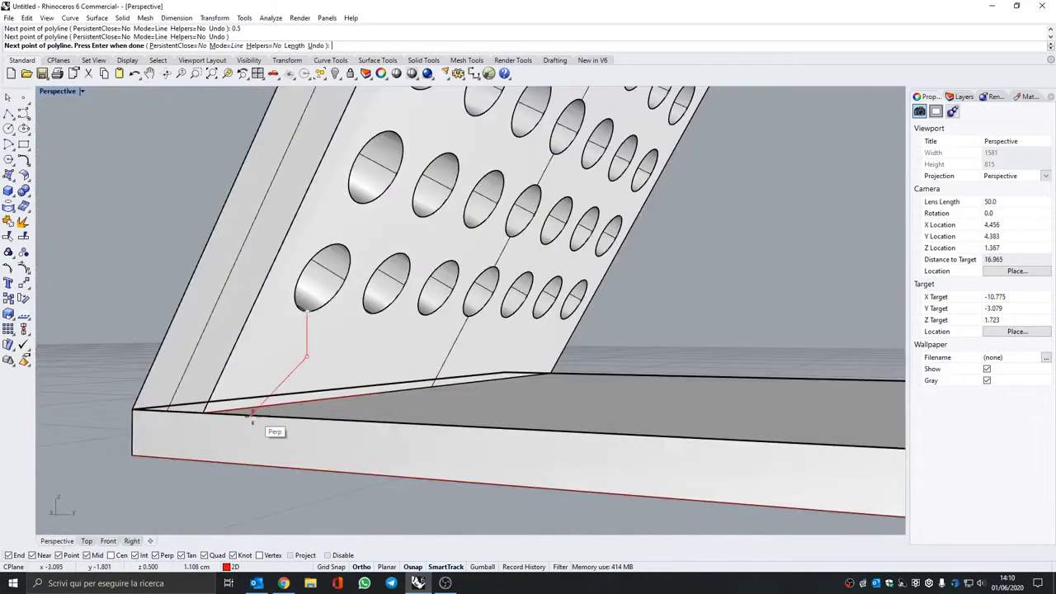
mouse_move(252, 420)
right_mouse_down()
mouse_move(257, 389)
mouse_move(245, 426)
right_mouse_up()
left_click(247, 385)
right_click_drag(437, 484, 183, 487)
key("Return")
left_click(183, 487)
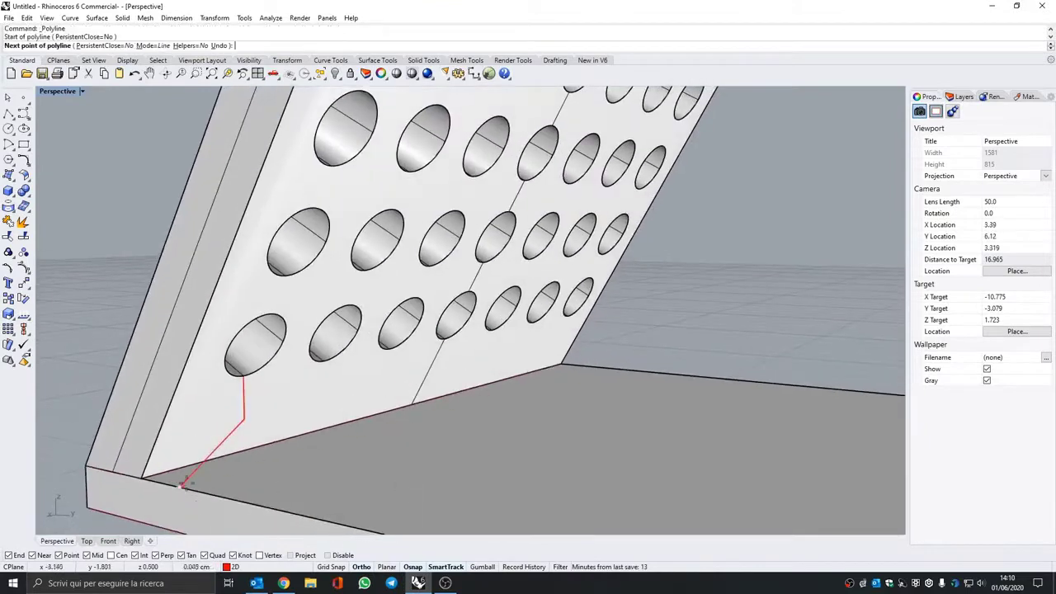
left_click(144, 476)
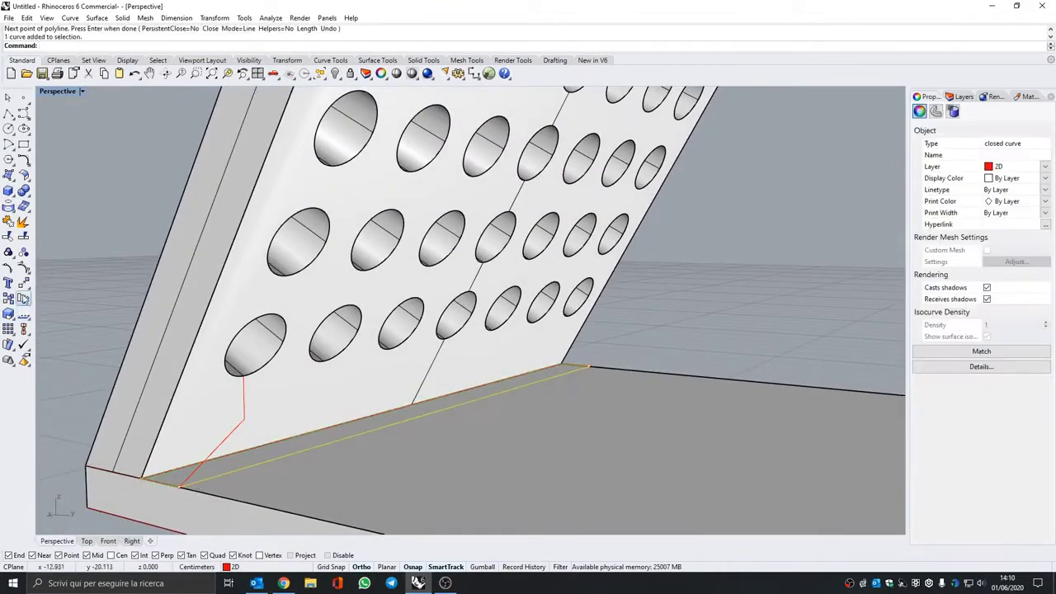
Extrude the profile into a narrow ledge along the base and merge it with the stand.
left_click(8, 192)
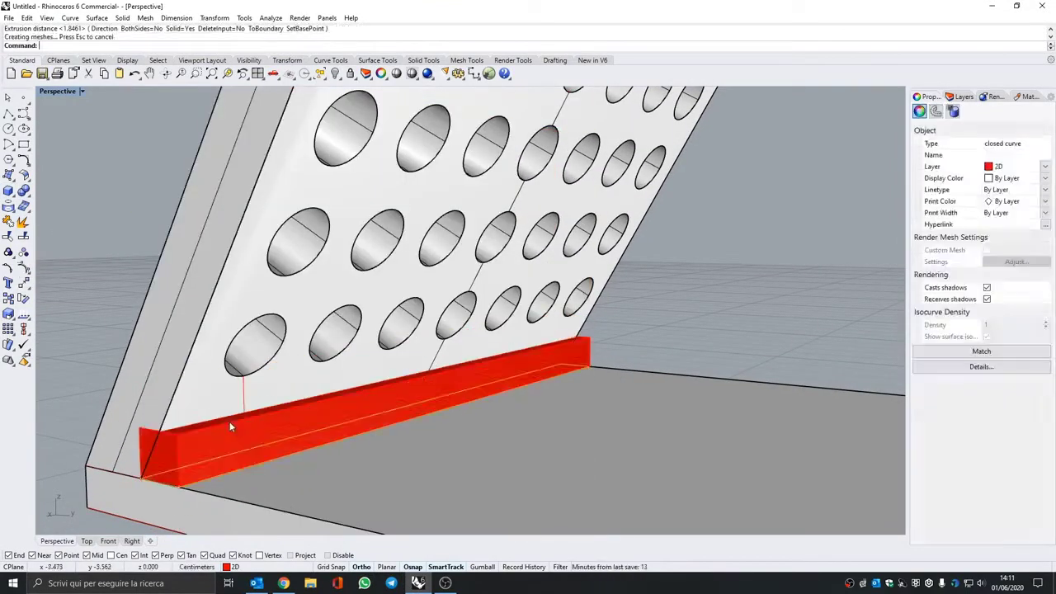
left_click(203, 460)
left_click(47, 241)
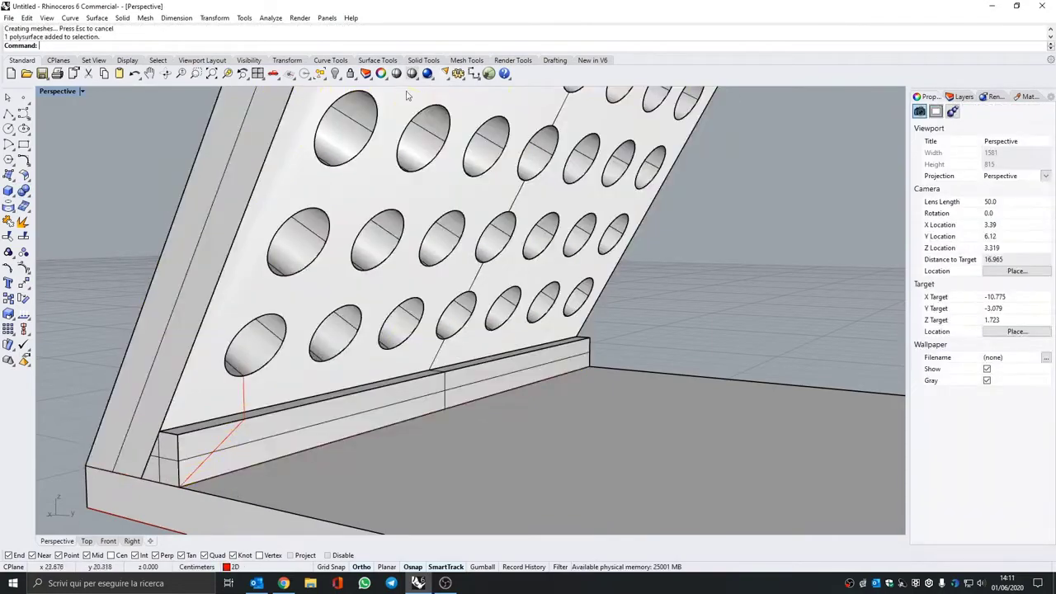
Merge two adjacent coplanar faces on the stand's strip.
left_click(163, 451)
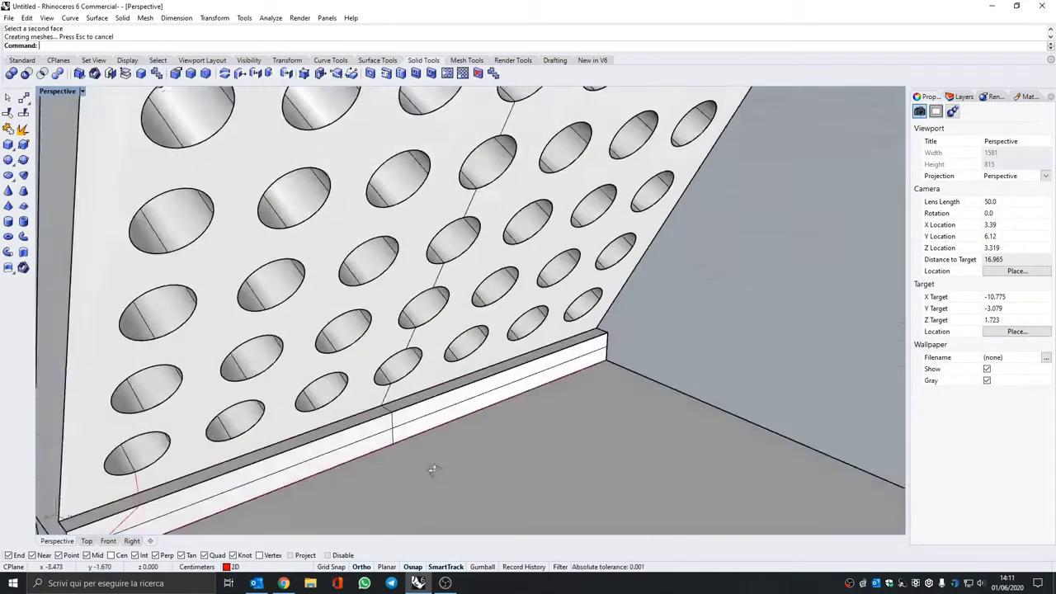
left_click(476, 405)
right_click_drag(476, 405, 546, 408)
scroll(546, 408, "up", 5)
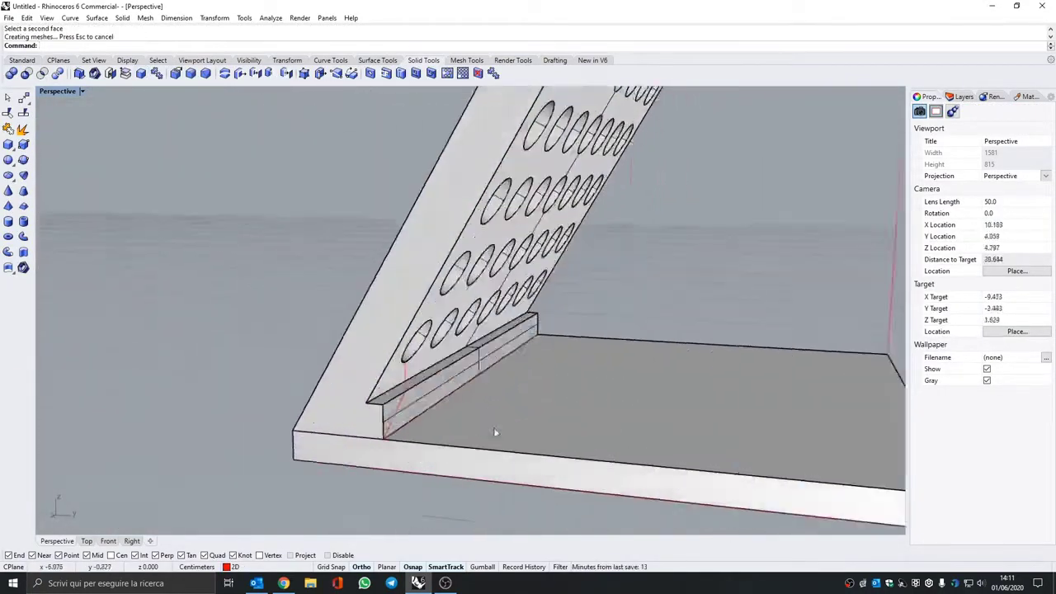
Merge the split coplanar faces on the stand's base.
left_click(296, 467)
left_click(125, 74)
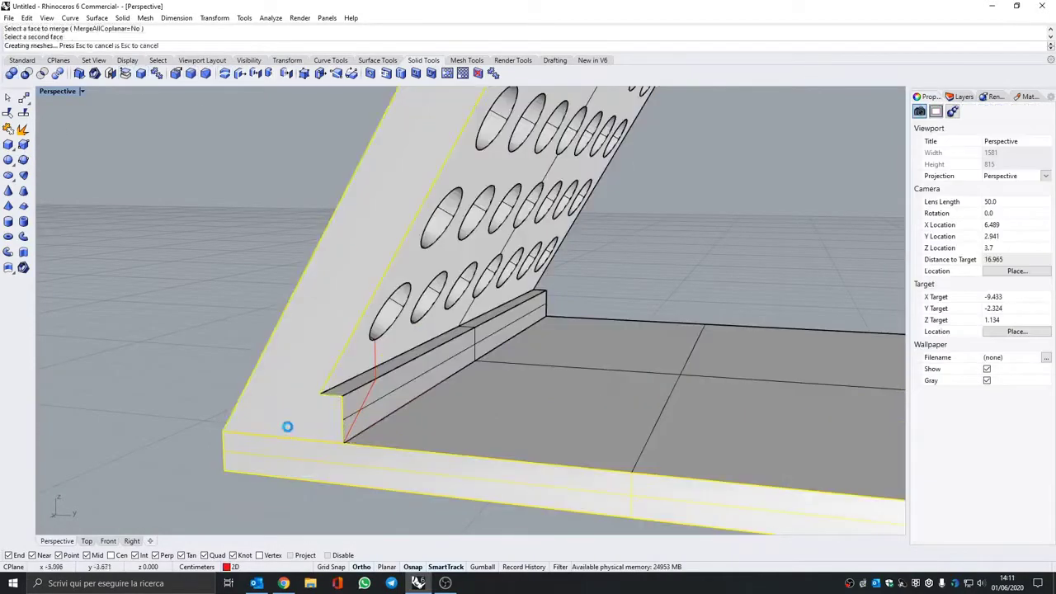
left_click(288, 427)
scroll(288, 427, "down", 5)
mouse_move(288, 426)
right_mouse_down()
mouse_move(373, 461)
mouse_move(600, 453)
mouse_move(528, 450)
right_mouse_up()
scroll(373, 468, "up", 3)
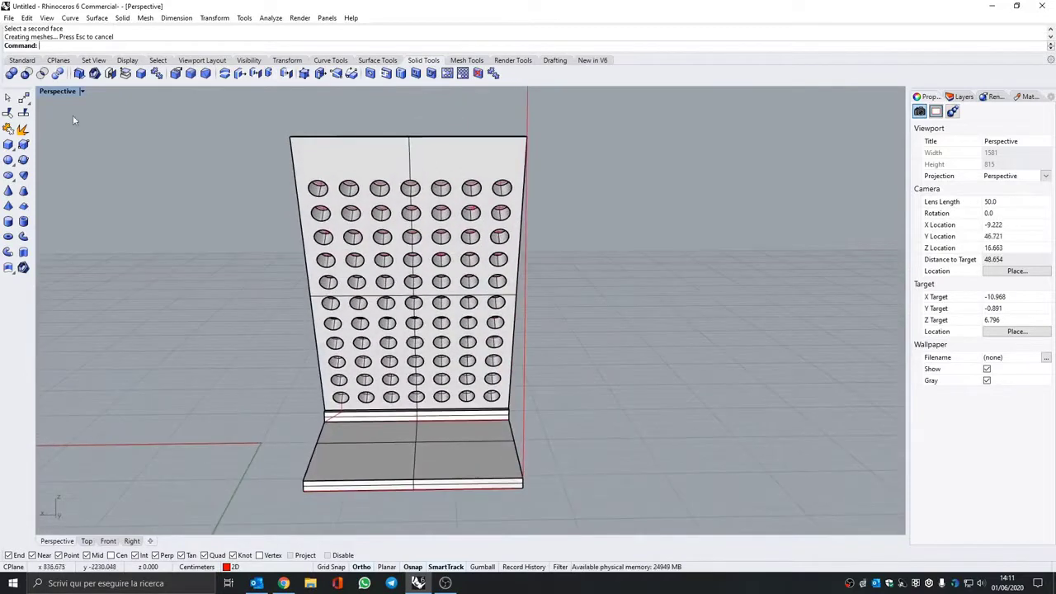
Start a polyline at the slab's front corner with a next point 0.5 away.
left_click(21, 60)
left_click(8, 113)
scroll(256, 408, "up", 5)
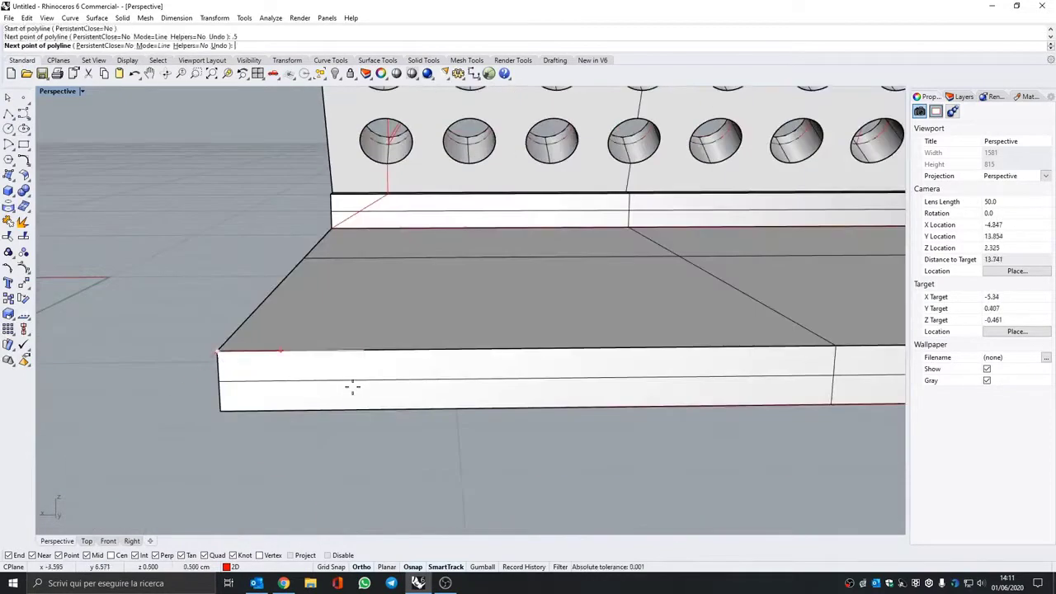
Close the side-support profile and mirror a copy about the base midpoint to the opposite side.
left_click(232, 336)
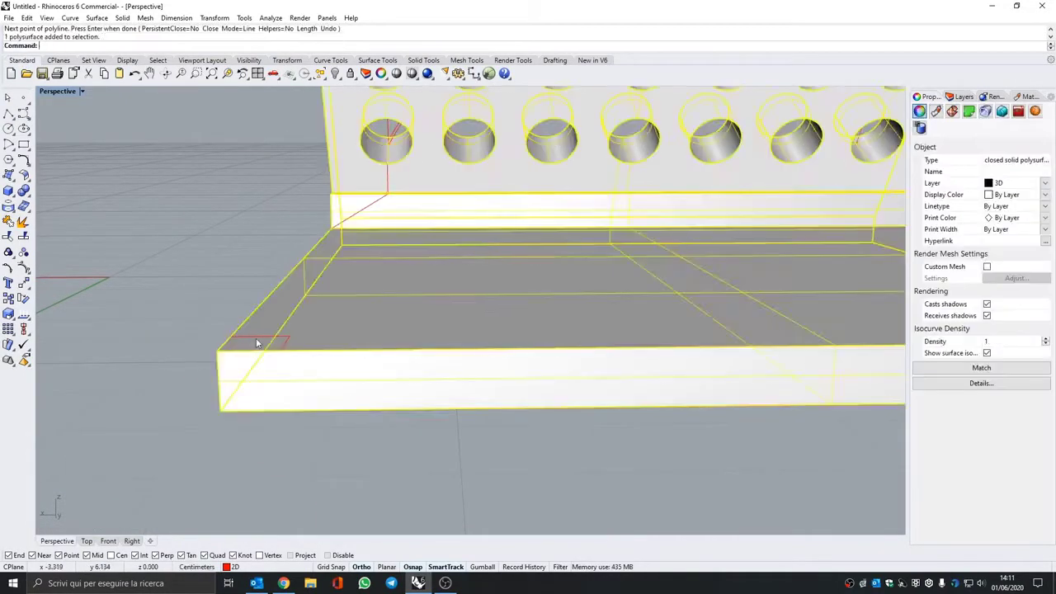
left_click(205, 338)
scroll(205, 337, "down", 3)
left_click(88, 74)
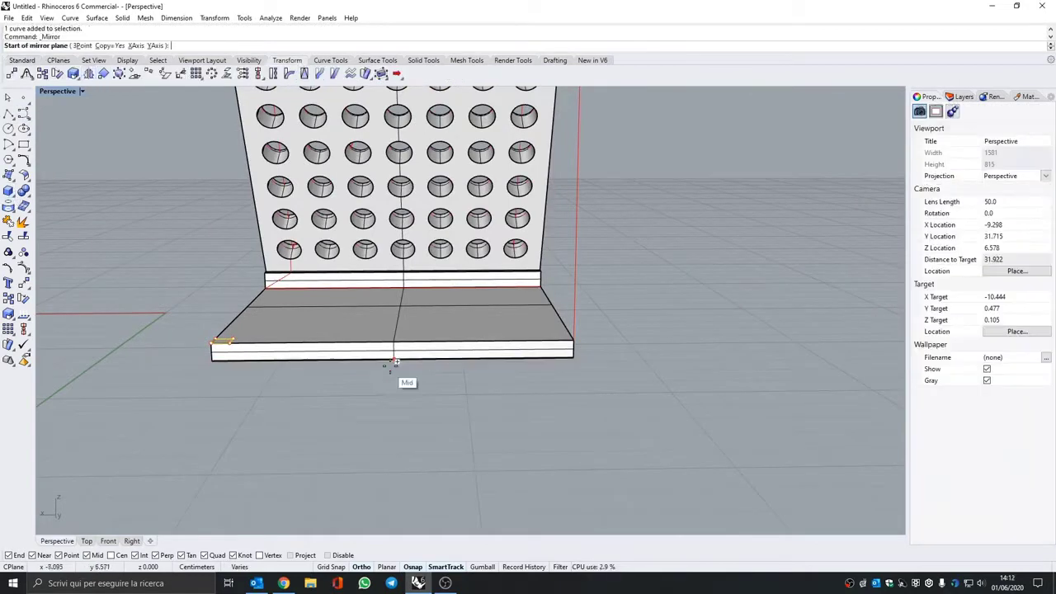
left_click(394, 357)
left_click(534, 402)
Extrude both profiles into side rails and unite them with the stand.
left_click(14, 193)
right_click_drag(329, 371, 247, 396)
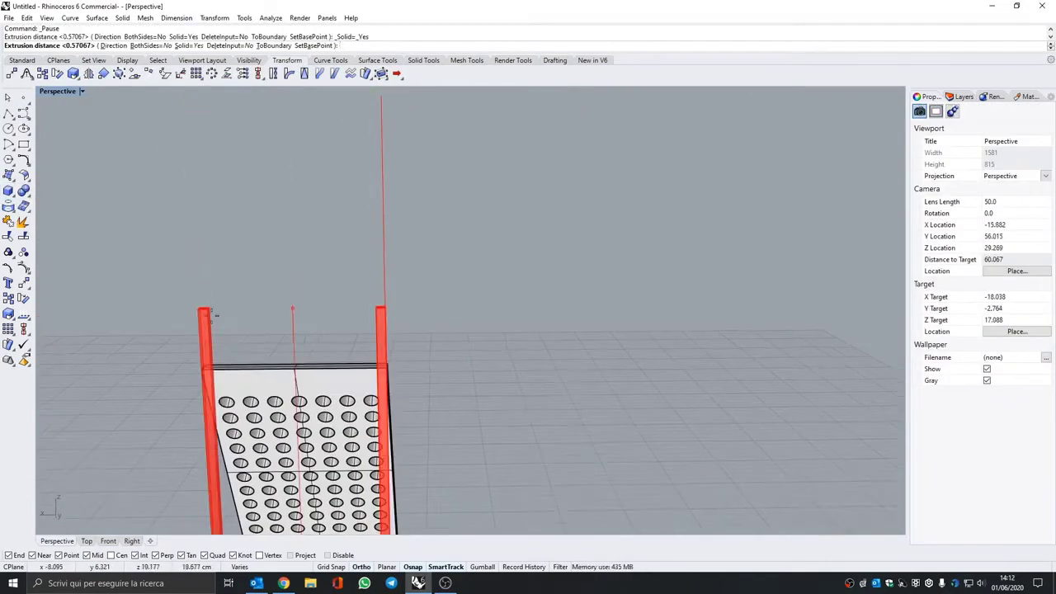
scroll(215, 394, "up", 3)
left_click(550, 398)
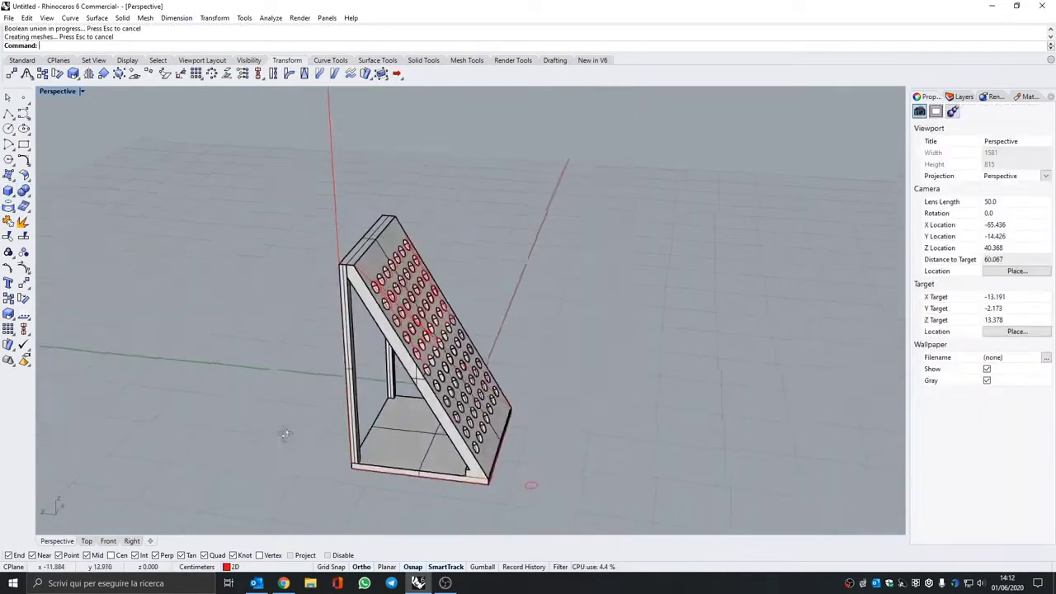
right_click_drag(353, 245, 261, 285)
key("Escape")
left_click(423, 60)
Merge pairs of coplanar faces on the stand's panel and base corner with MergeFace.
left_click(141, 74)
scroll(347, 248, "up", 3)
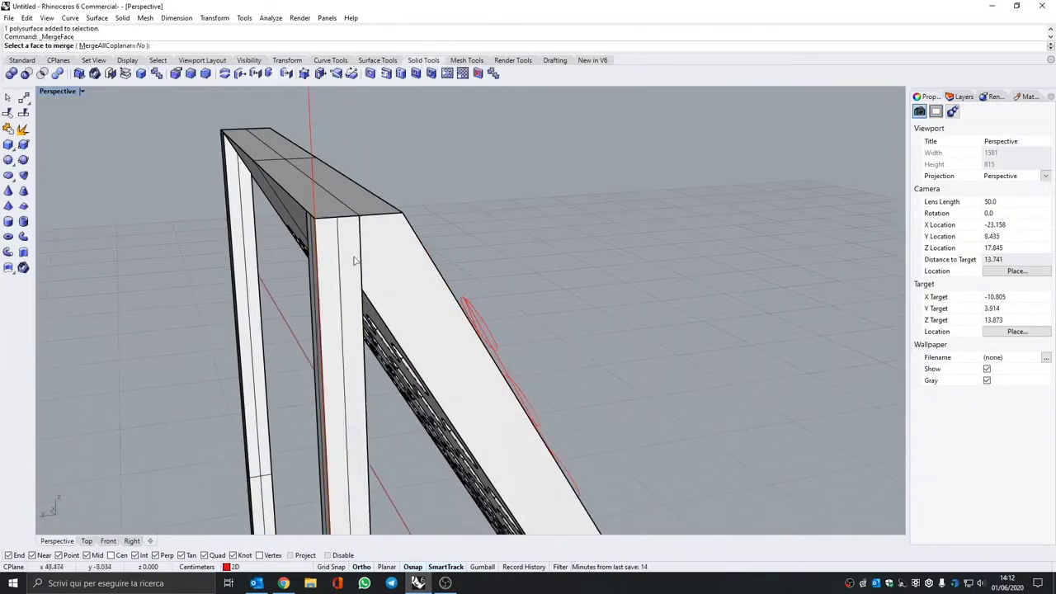
scroll(413, 248, "up", 3)
left_click(555, 247)
left_click(502, 235)
mouse_move(502, 236)
right_mouse_down()
mouse_move(464, 412)
mouse_move(619, 408)
right_mouse_up()
left_click(464, 412)
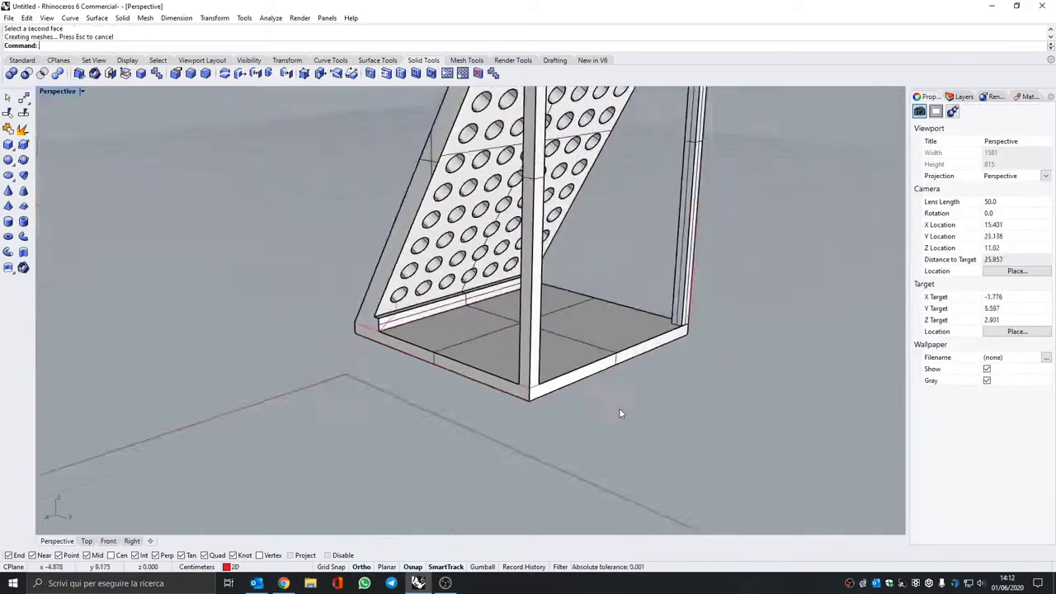
scroll(600, 443, "up", 5)
scroll(496, 417, "down", 3)
key("Escape")
Inspect the whole model, abandon a stray line at the panel corner, and select everything.
mouse_move(523, 418)
right_mouse_down()
mouse_move(358, 502)
mouse_move(247, 330)
right_mouse_up()
scroll(358, 502, "down", 5)
scroll(75, 123, "up", 5)
left_click(21, 60)
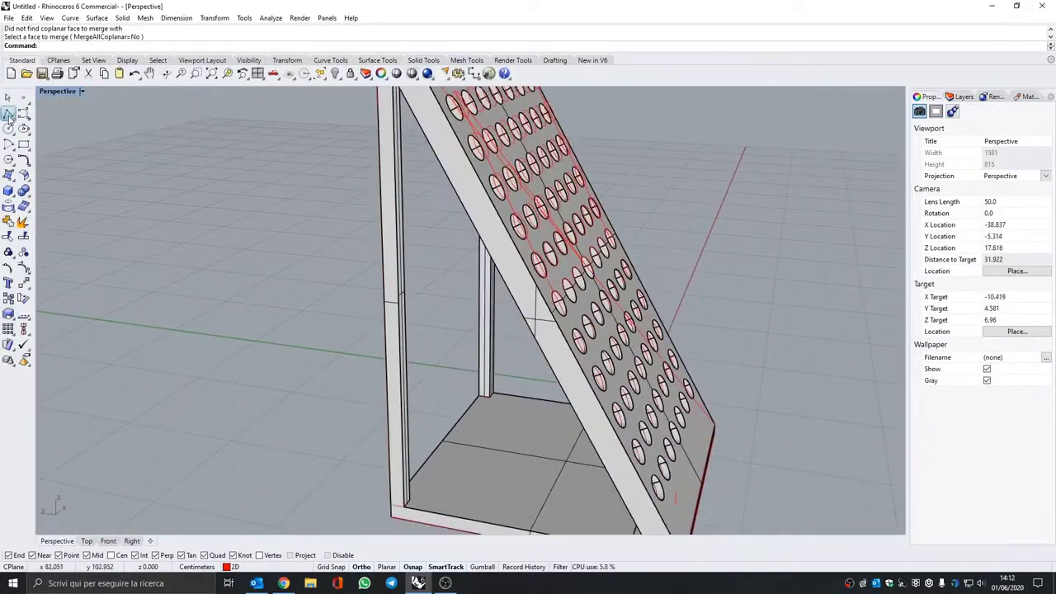
left_click(8, 112)
scroll(354, 247, "down", 5)
scroll(504, 262, "up", 8)
scroll(505, 262, "down", 3)
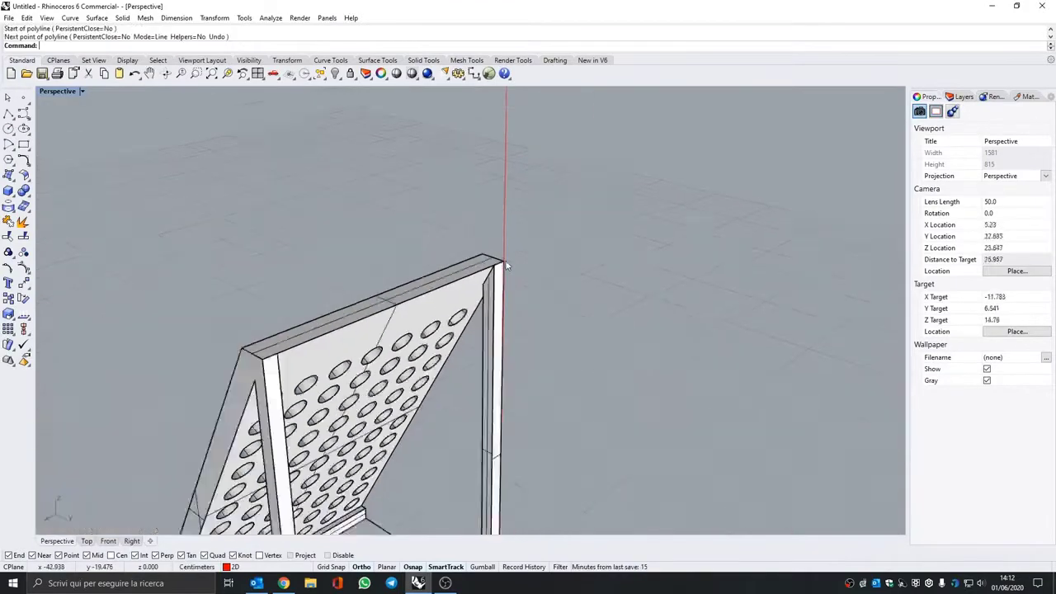
scroll(412, 297, "down", 4)
right_click_drag(337, 318, 206, 329)
key("Escape")
key("ctrl+a")
Mesh the stand with the default settings and move the mesh 15 units beside the solid.
left_click(23, 236)
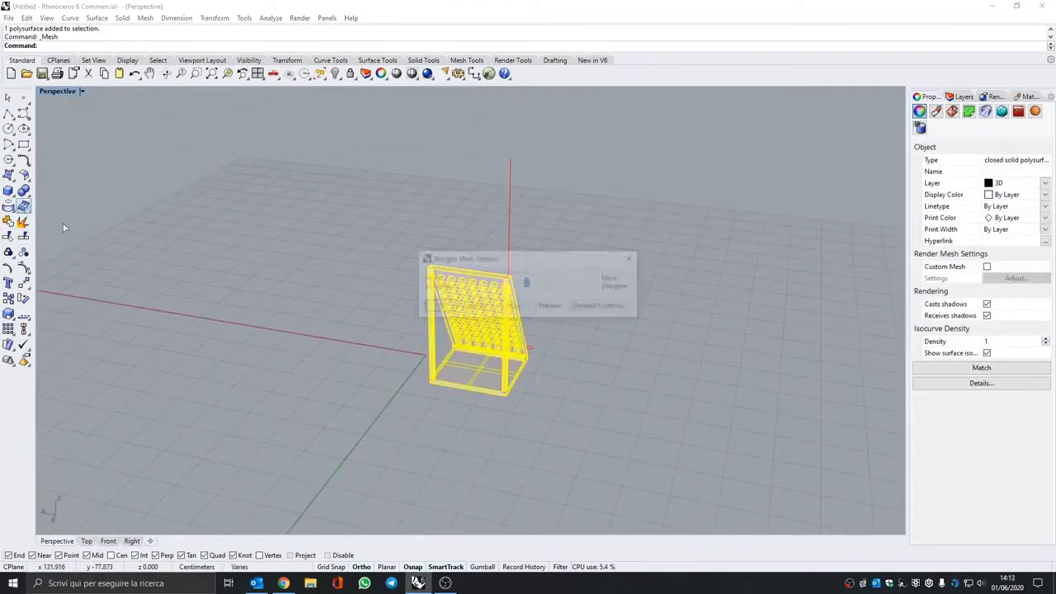
left_click(438, 305)
right_click_drag(438, 304, 352, 254)
scroll(351, 254, "up", 5)
left_click(508, 331)
left_click(508, 329)
scroll(508, 330, "down", 5)
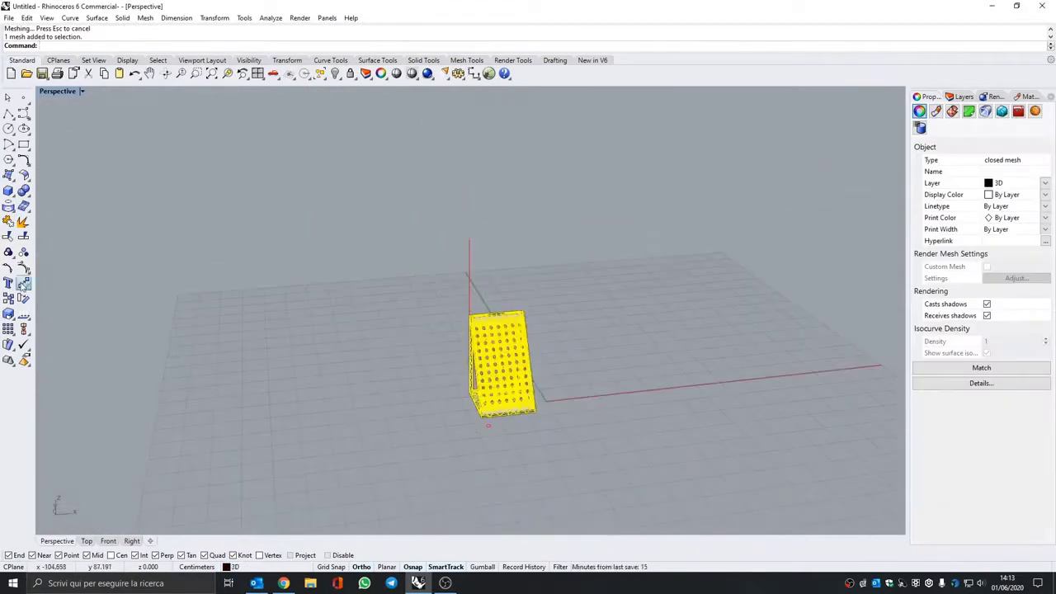
type("15")
key("Return")
scroll(386, 481, "up", 6)
key("Escape")
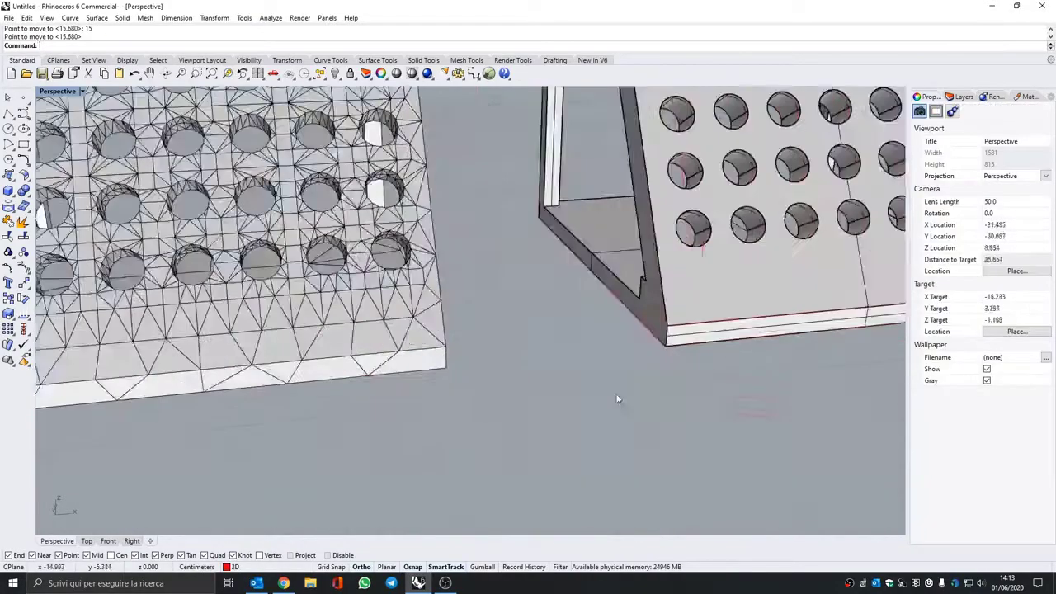
Select the mesh and run Export Selected from the File menu.
scroll(770, 355, "down", 5)
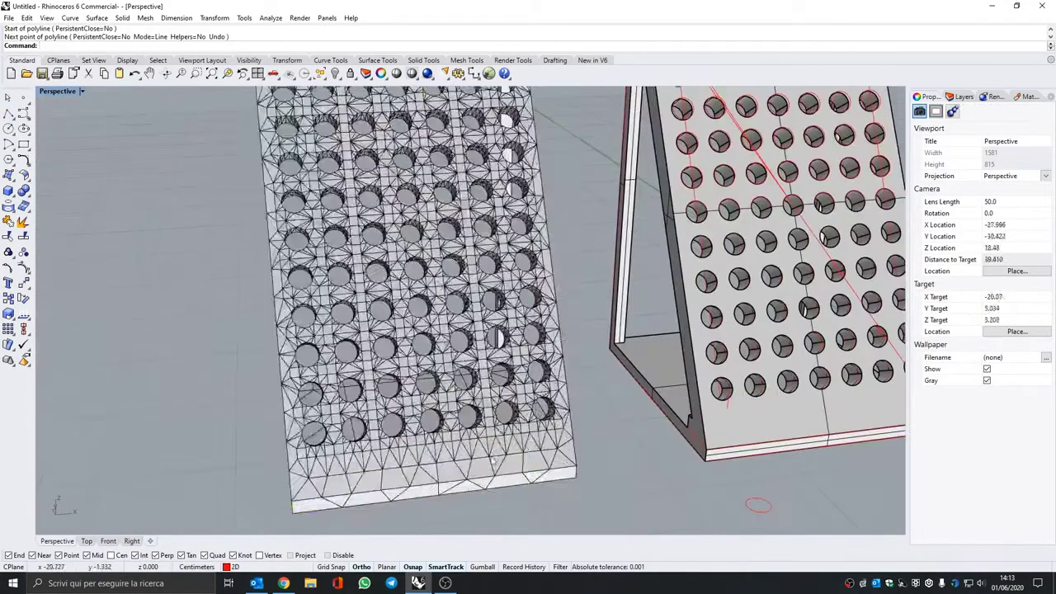
left_click(495, 330)
left_click(8, 17)
left_click(50, 172)
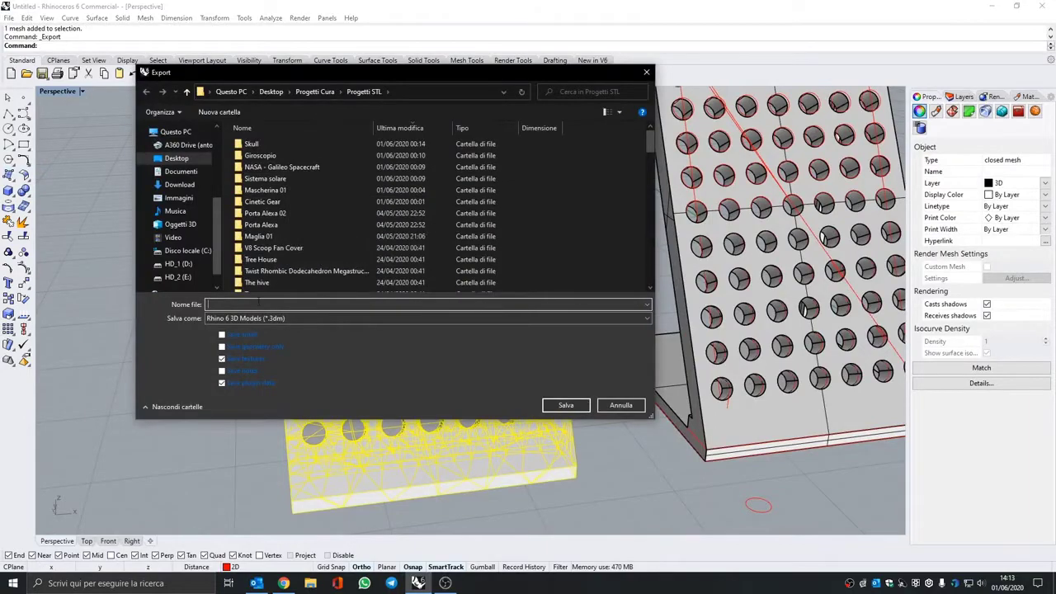
Export the mesh as 'Porta Penne 01' in Progetti STL, then save the model file.
type("Porta")
type(" 01")
key("Return")
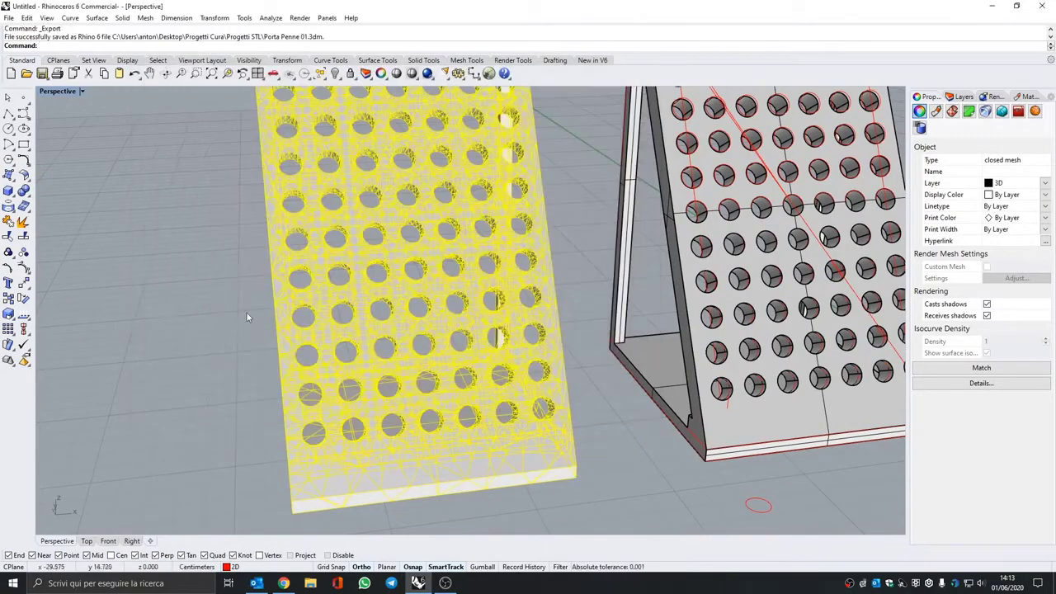
key("Escape")
key("ctrl+s")
type("Porta Penne")
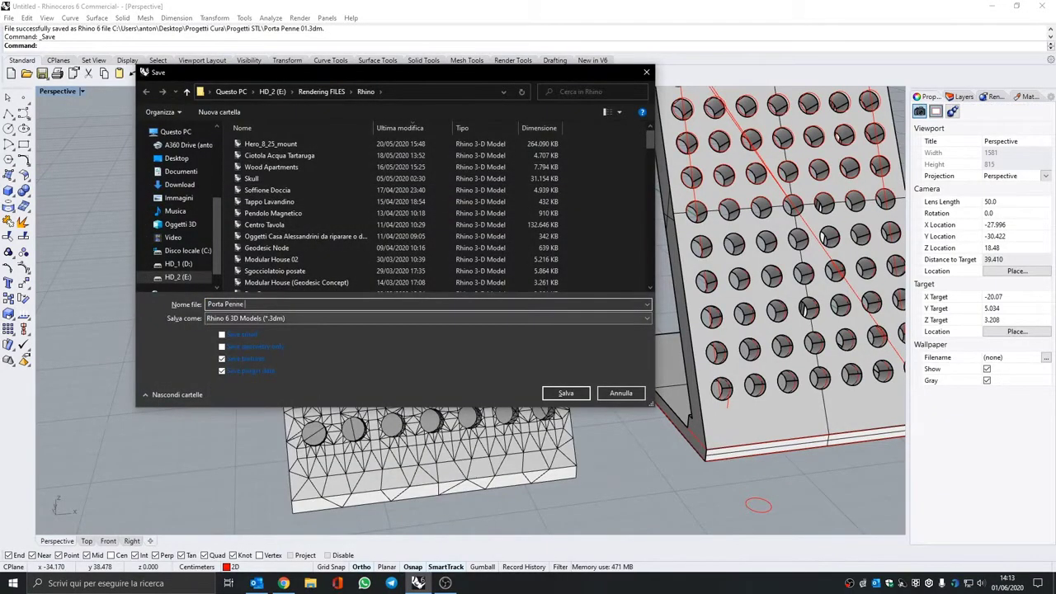
key("Return")
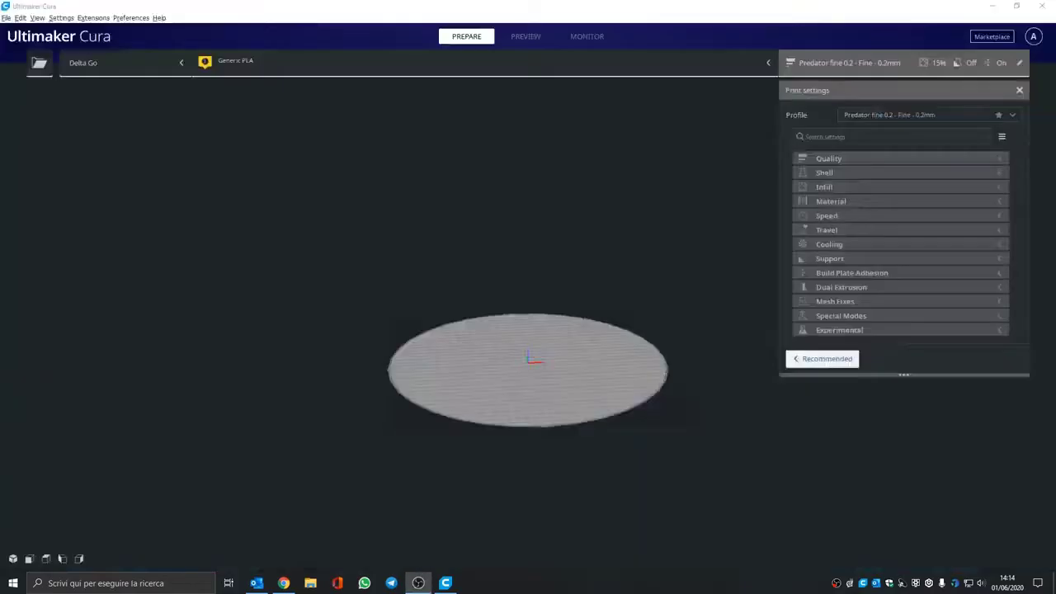
Browse the Progetti STL folder and search for the 'porta' files.
left_click(39, 63)
left_click(233, 40)
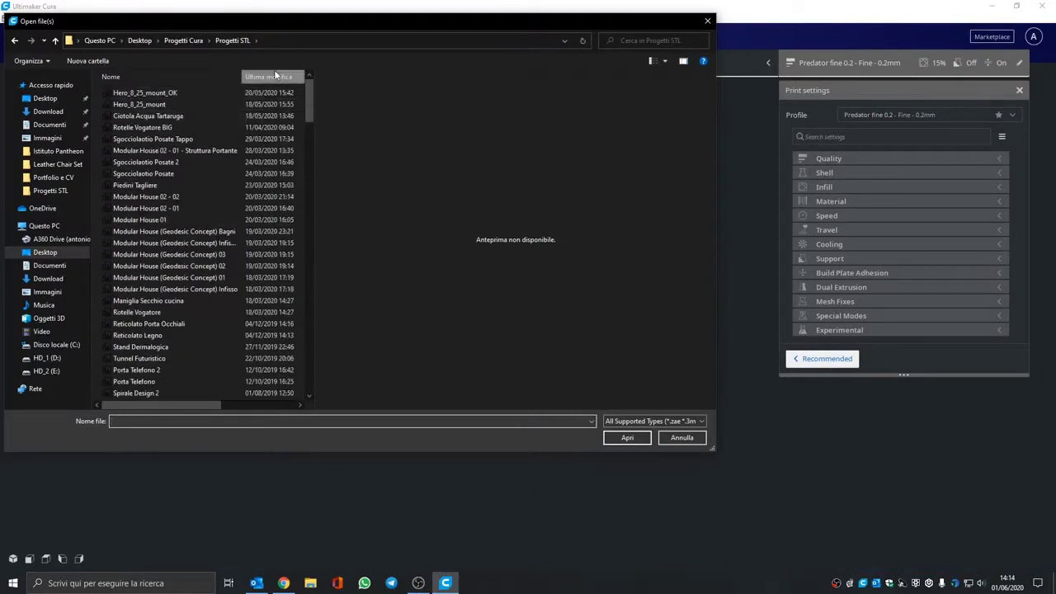
scroll(198, 181, "down", 5)
scroll(198, 132, "down", 5)
scroll(196, 181, "down", 5)
scroll(190, 289, "down", 4)
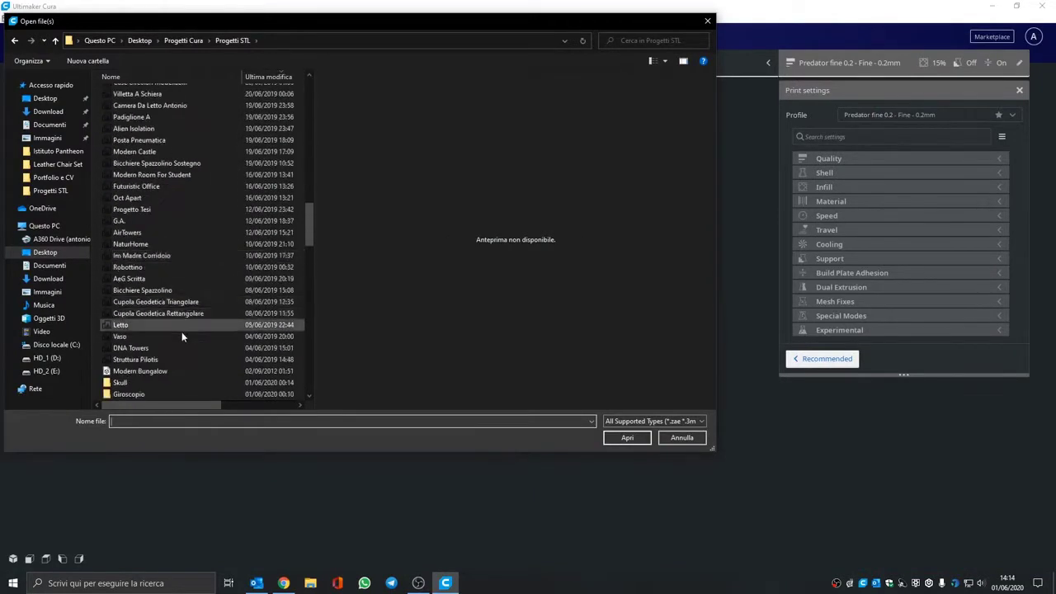
scroll(185, 346, "down", 3)
scroll(186, 354, "down", 7)
type("porta")
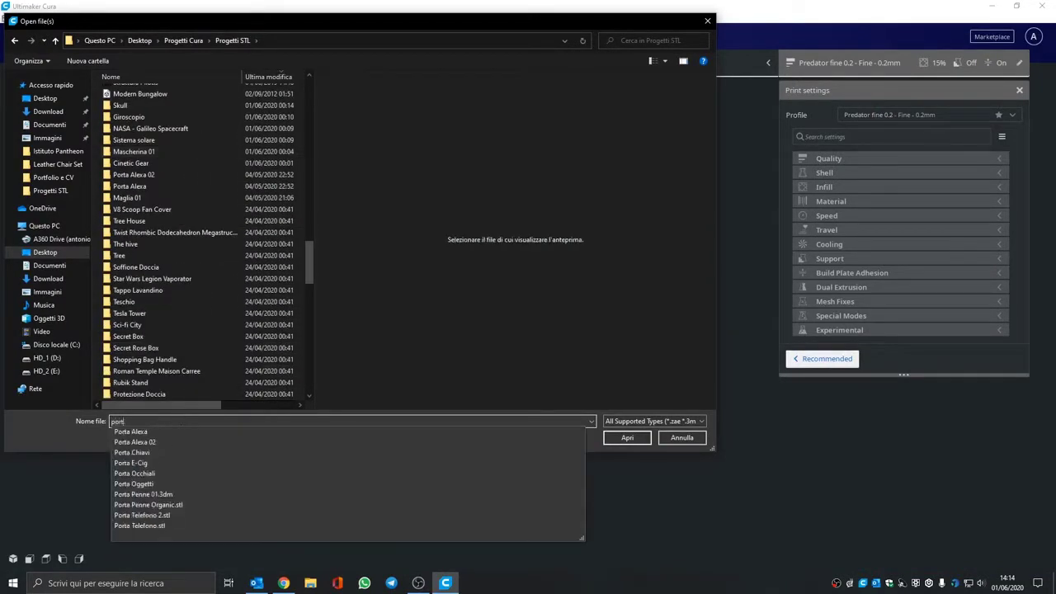
left_click(180, 495)
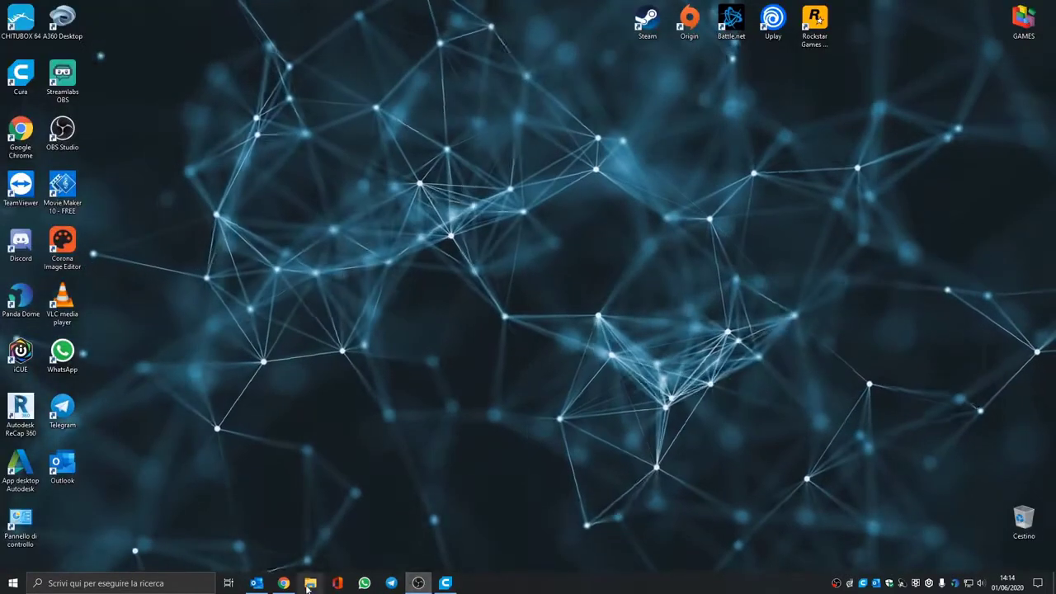
Locate Porta Penne x70 in Rendering FILES > Rhino and set the file type to STL.
double_click(301, 200)
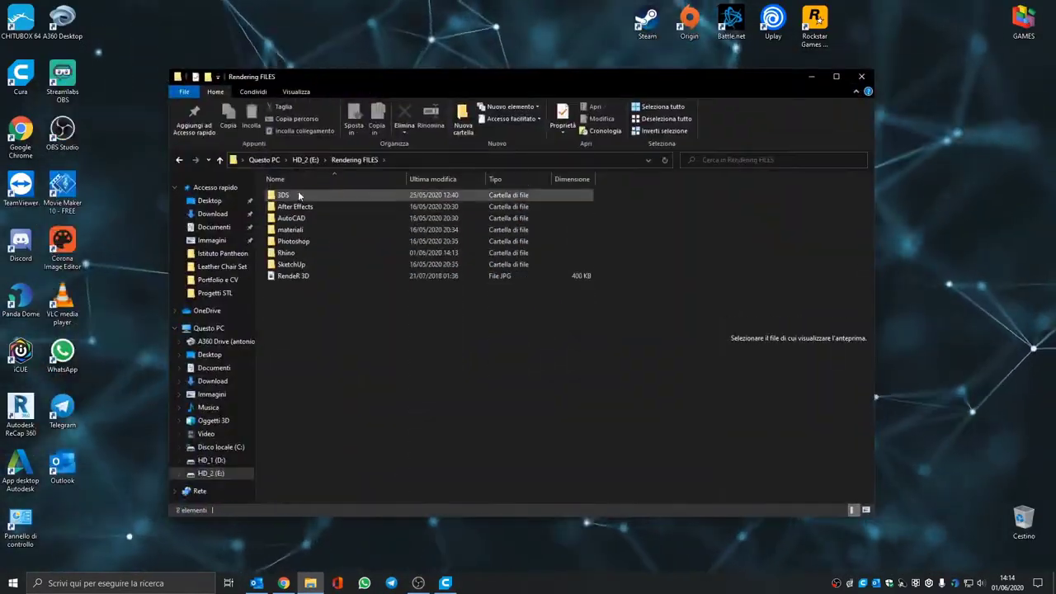
double_click(298, 194)
left_click(333, 196)
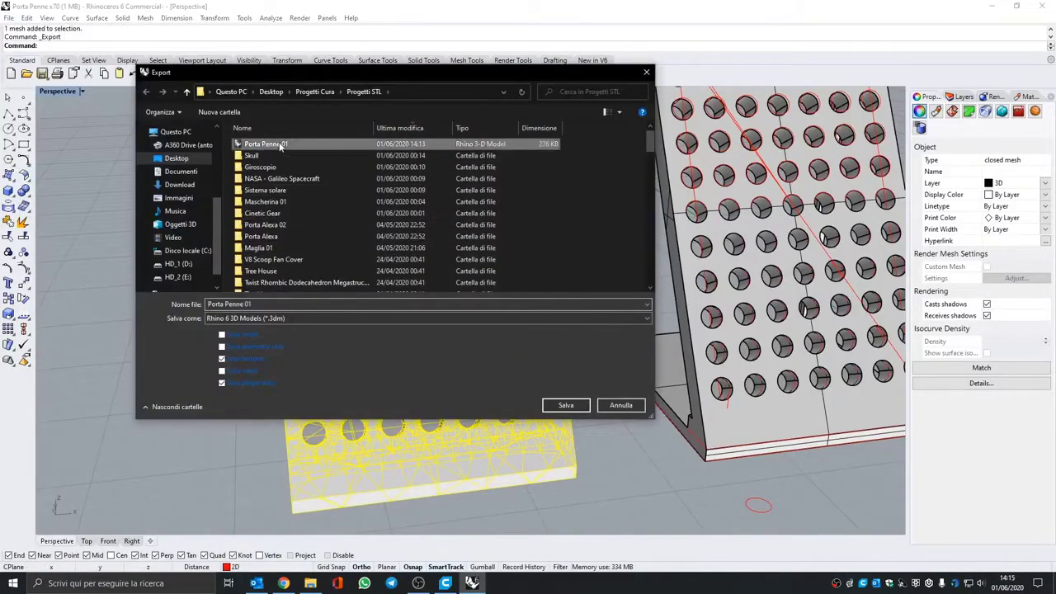
left_click(276, 319)
scroll(247, 495, "down", 3)
scroll(247, 527, "down", 2)
left_click(247, 527)
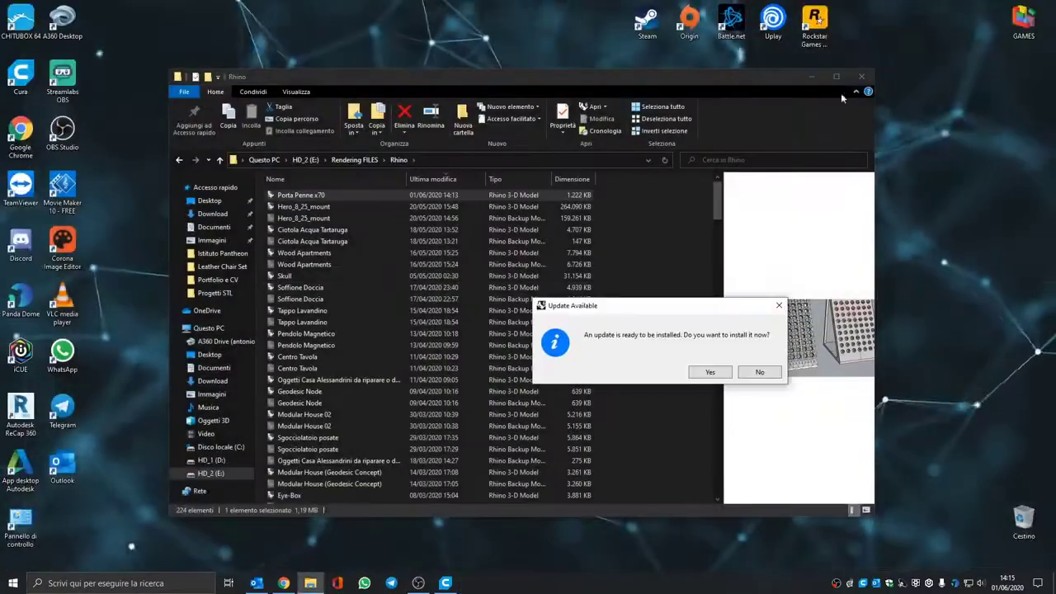
Load Porta Penne x70 onto the Cura build plate, scale it to 100 mm, and slice.
left_click(860, 77)
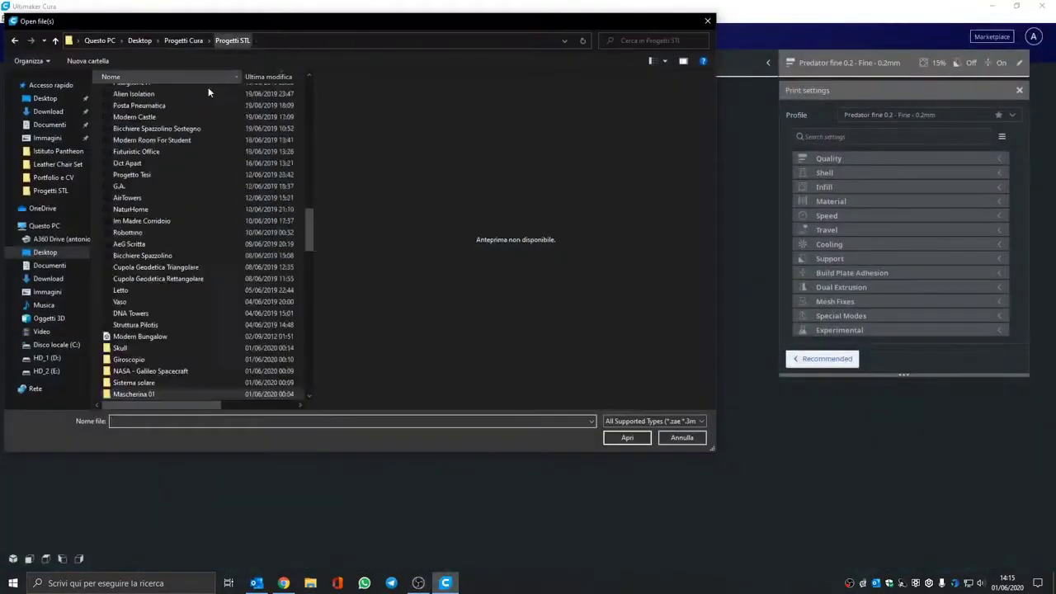
double_click(136, 93)
type("1000")
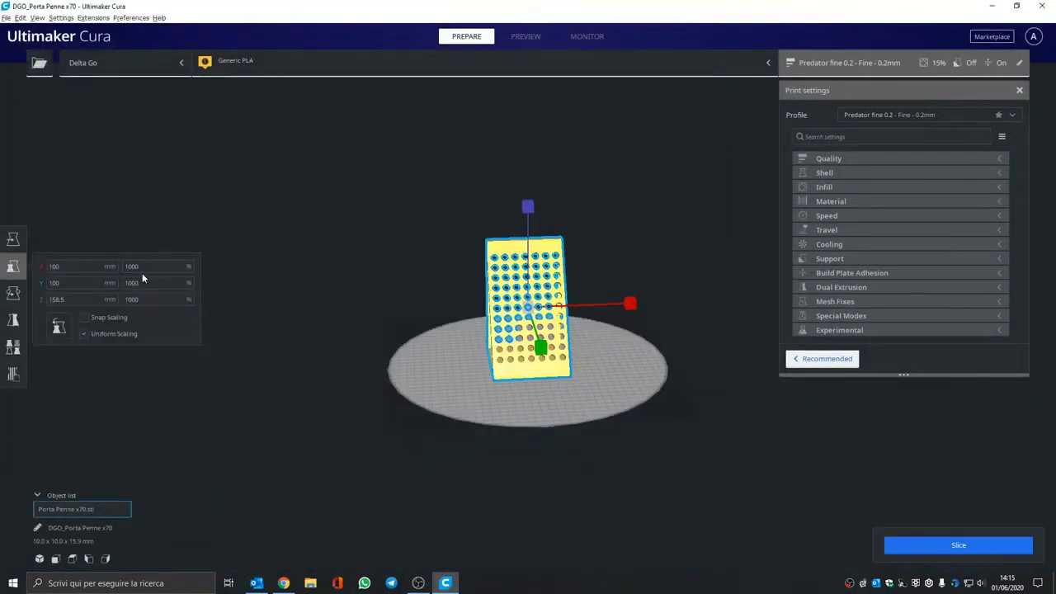
key("Return")
scroll(342, 358, "up", 5)
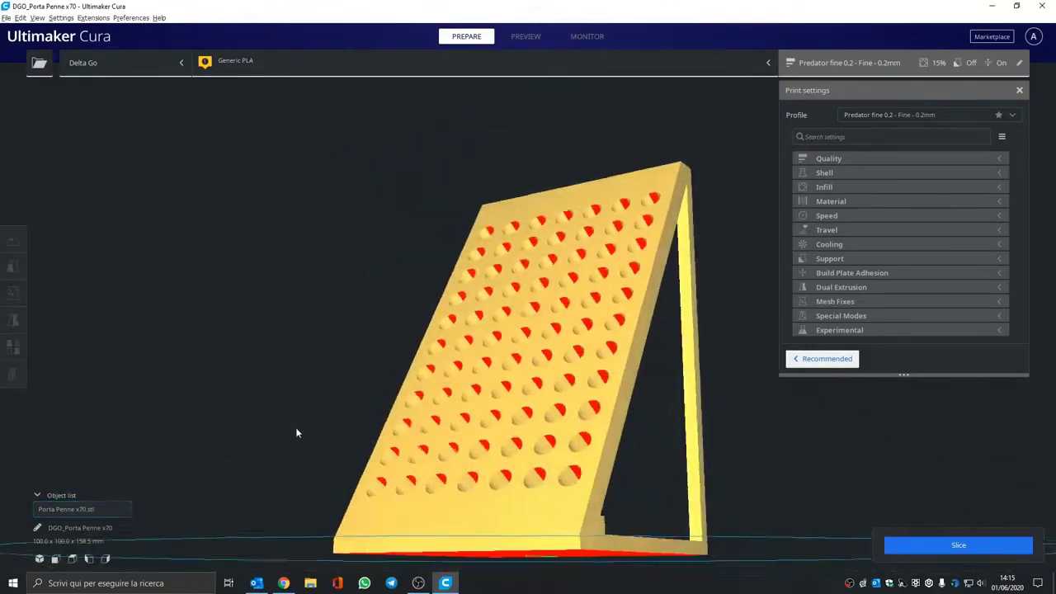
left_click(925, 547)
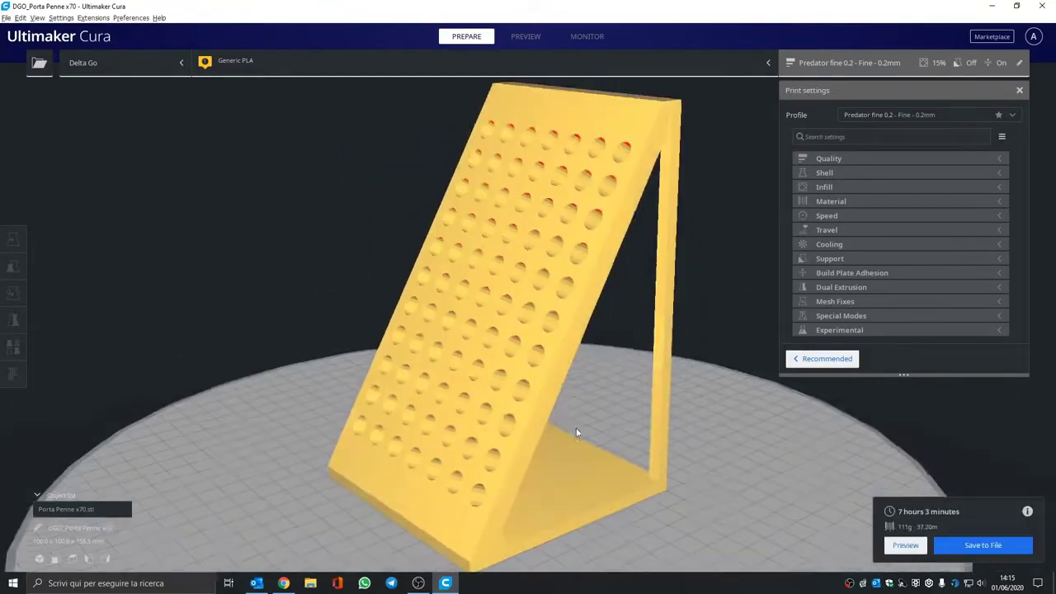
Switch to the Preview layer view showing all 792 sliced layers.
left_click(907, 544)
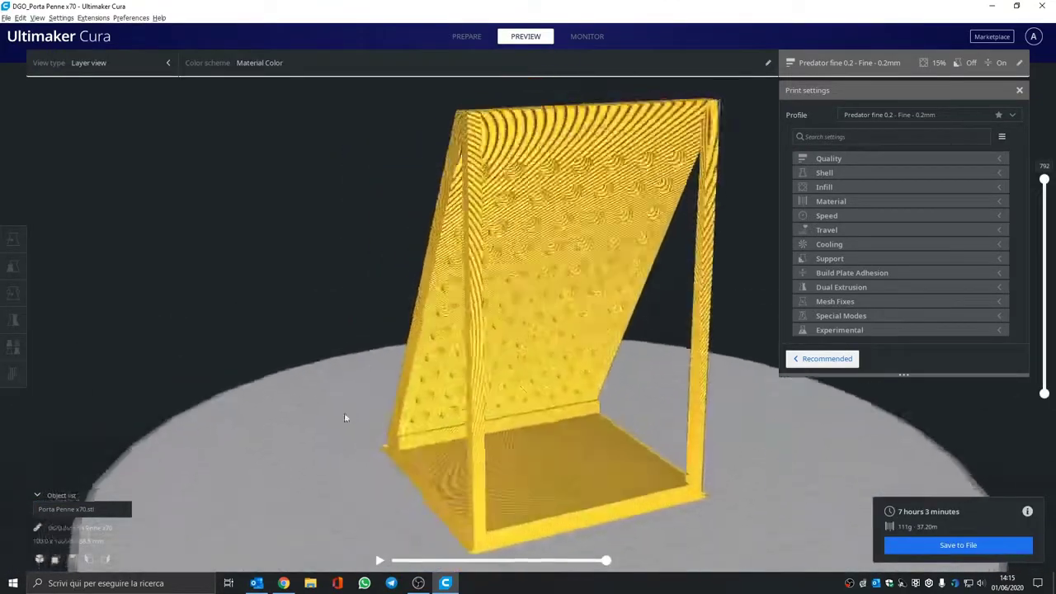